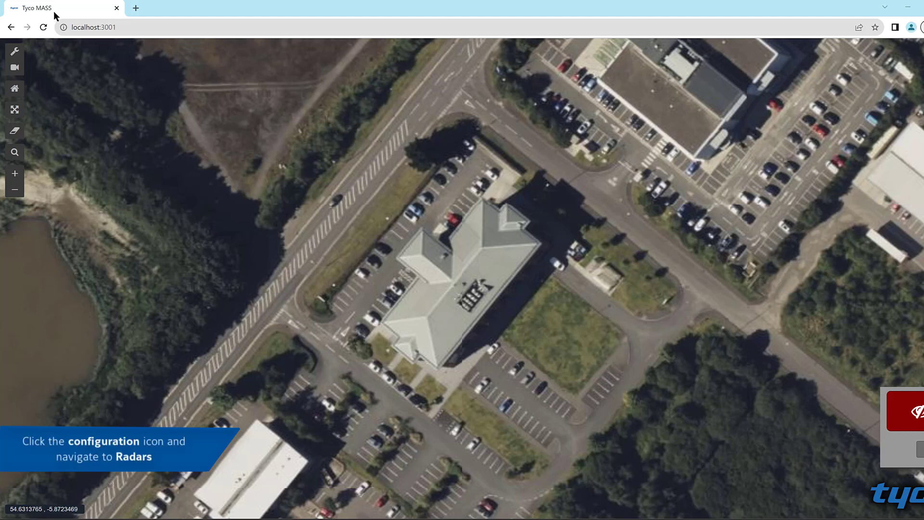
# Step: Add a new radar sensor named Belfast Demo using the discovered TRADAR-250-F at 192.168.12.74
pyautogui.click(16, 51)
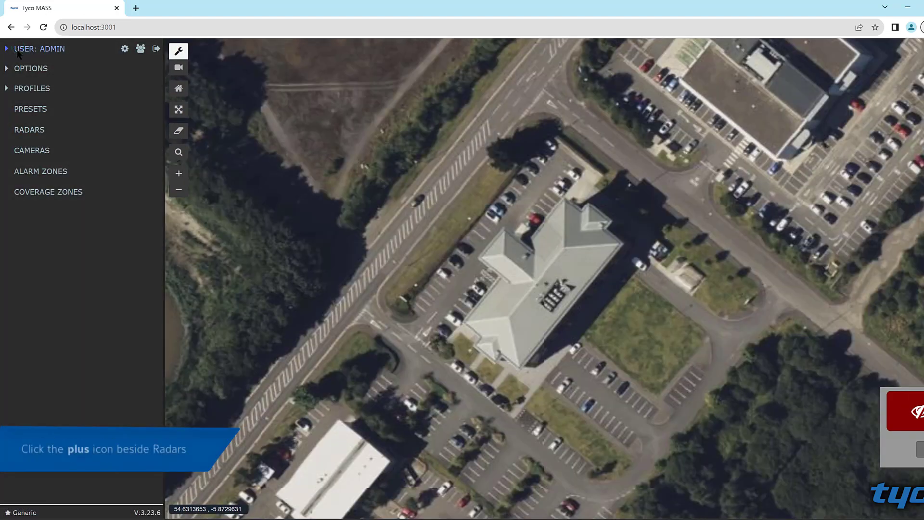
pyautogui.moveTo(23, 133)
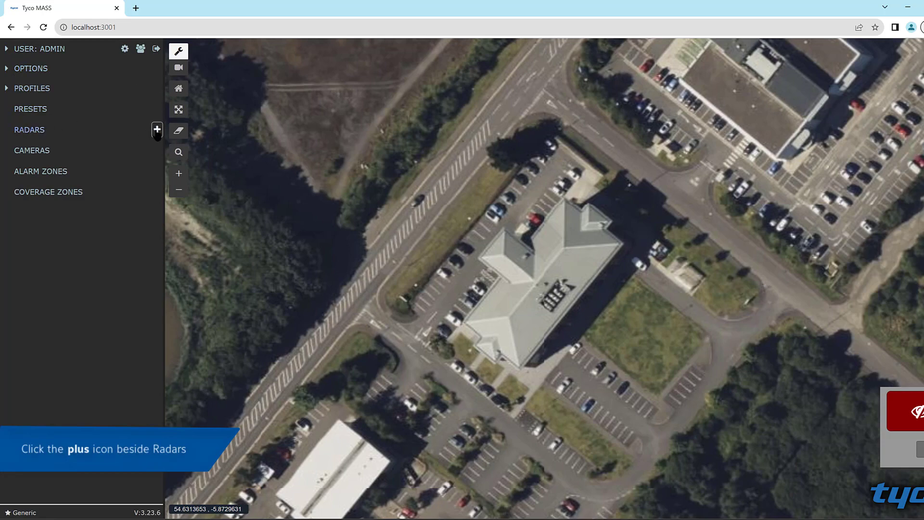
pyautogui.click(157, 130)
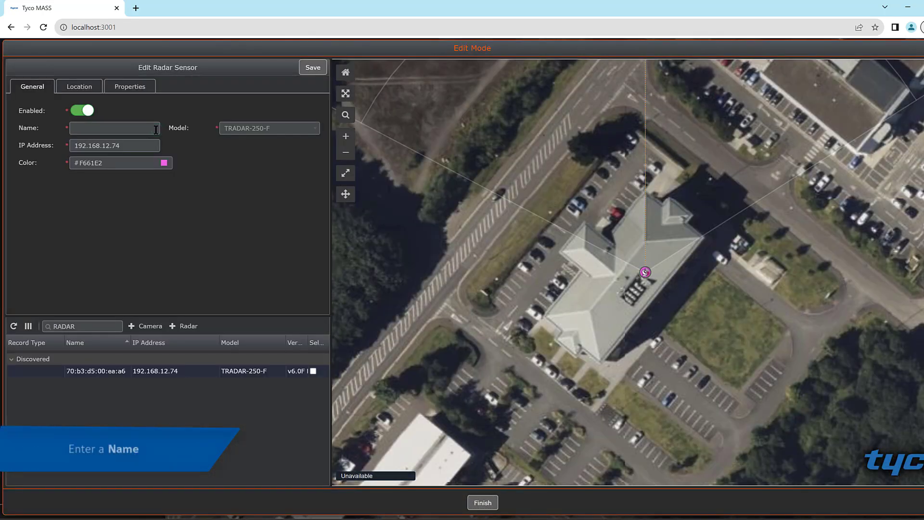
pyautogui.click(109, 130)
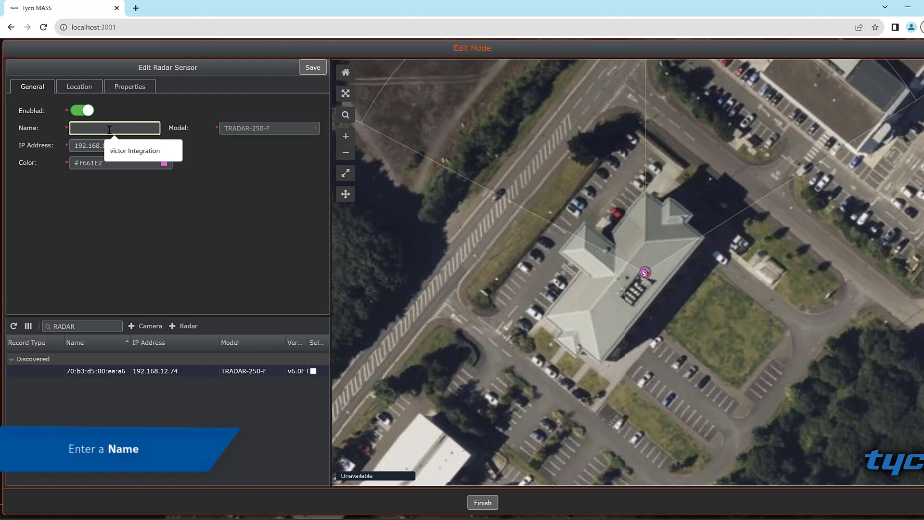
pyautogui.write('Belfast Demo')
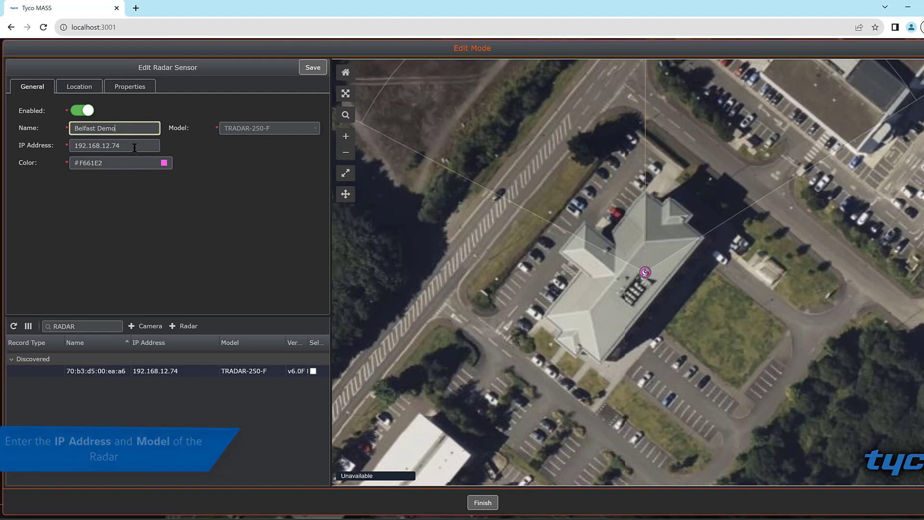
pyautogui.press('Tab')
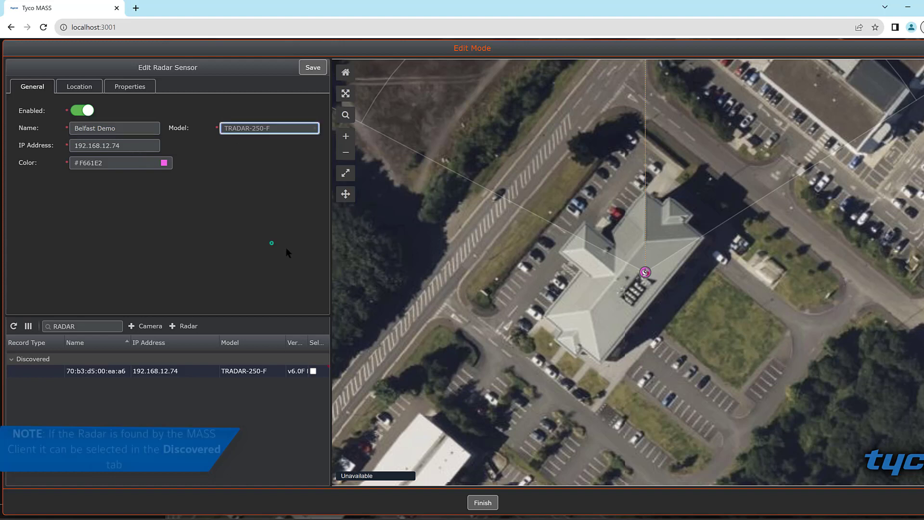
pyautogui.click(313, 371)
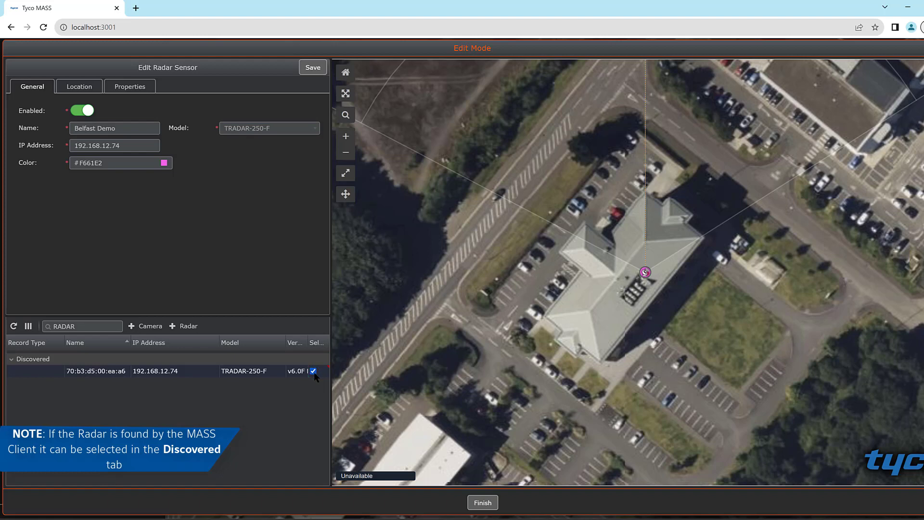
pyautogui.click(314, 371)
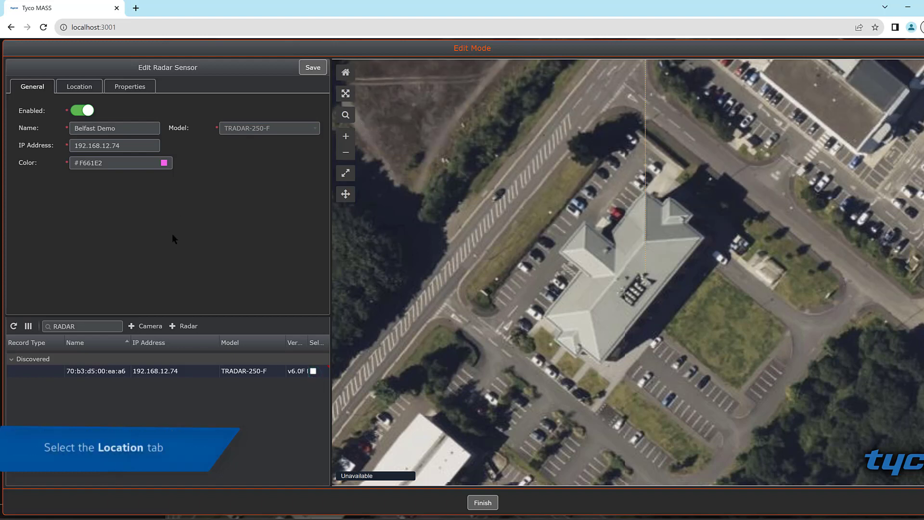
pyautogui.click(86, 86)
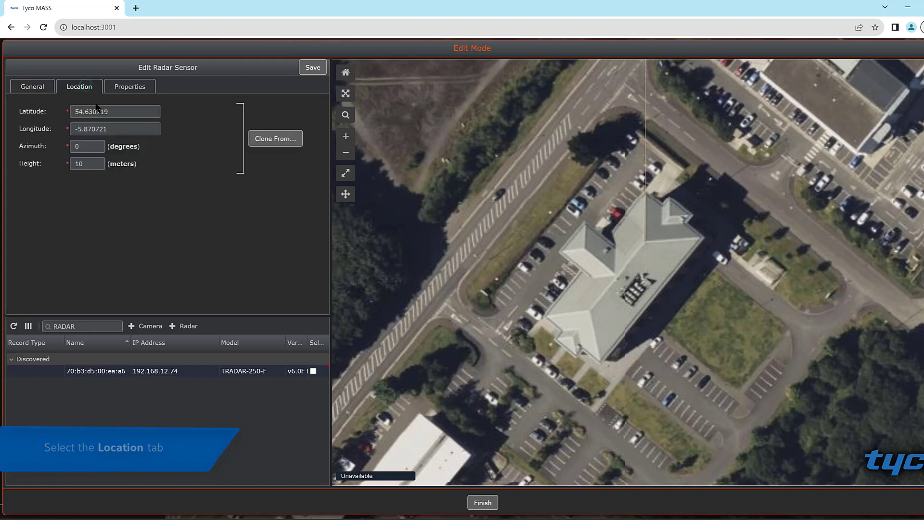
pyautogui.click(120, 115)
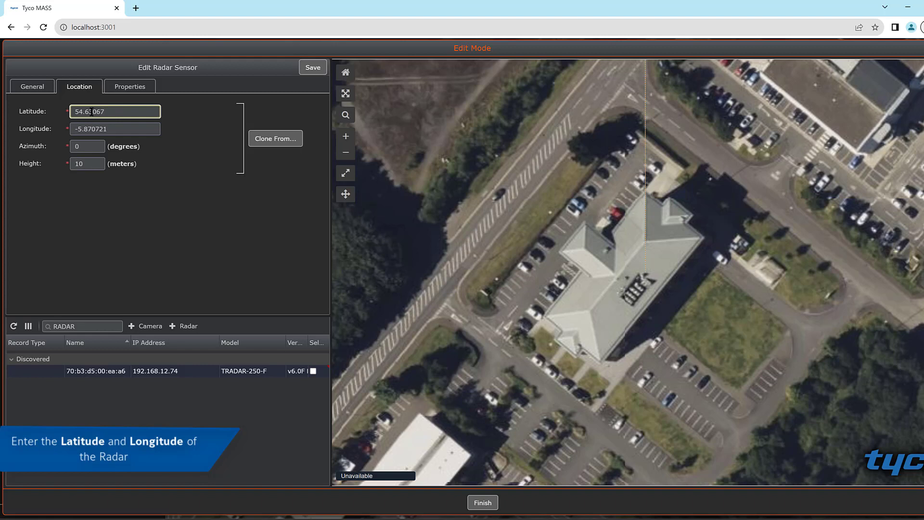
pyautogui.click(113, 132)
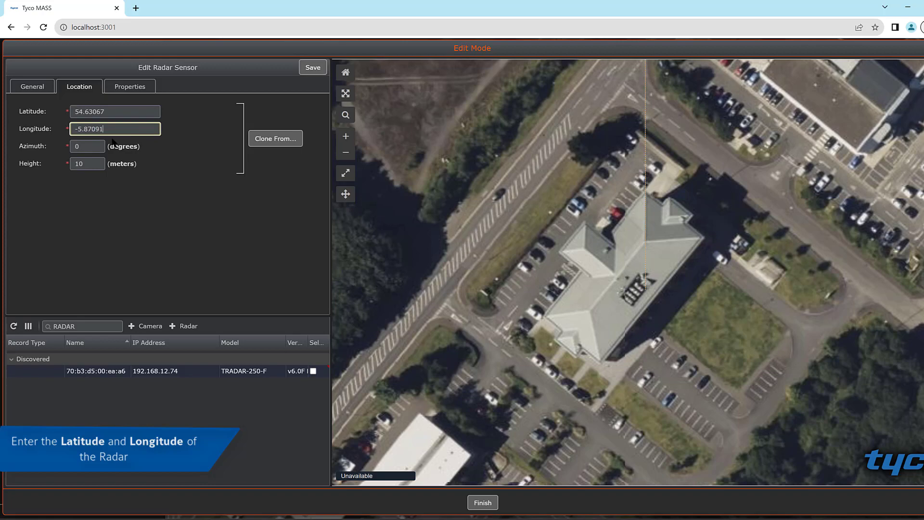
pyautogui.press('Tab')
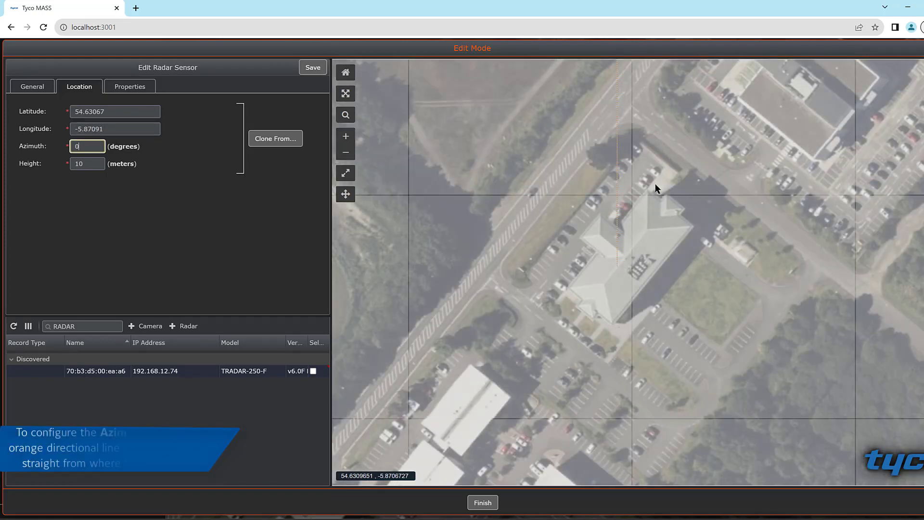
# Step: Rotate the radar's orange direction line on the map to an azimuth of about 311 degrees, facing northwest across the road
pyautogui.scroll(-2, 654, 183)
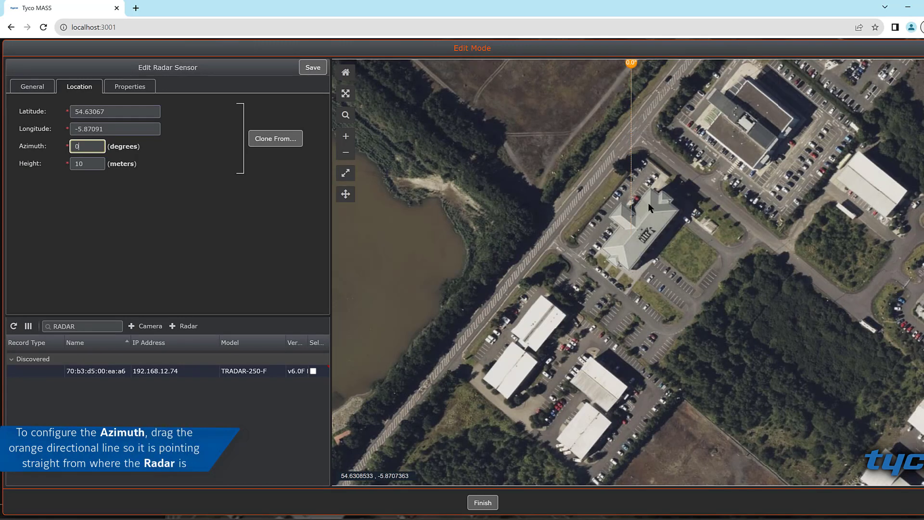
pyautogui.moveTo(655, 204); pyautogui.dragTo(650, 263)
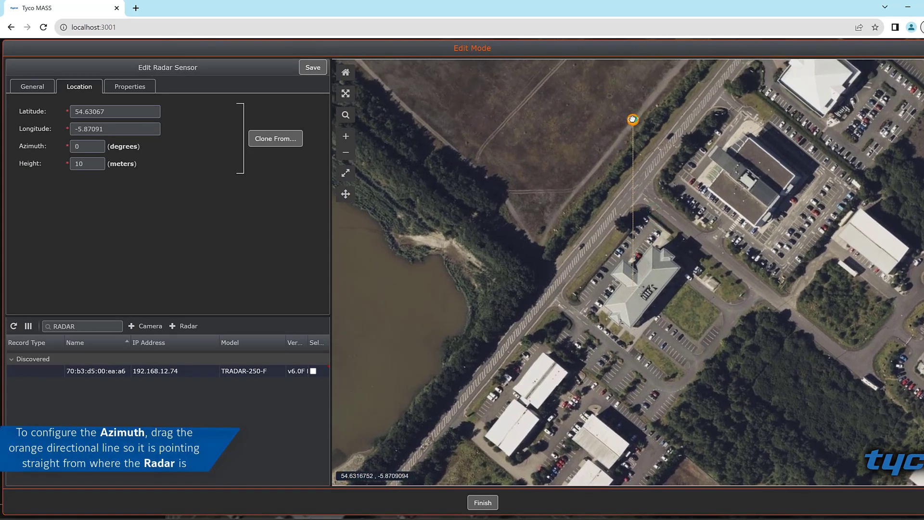
pyautogui.moveTo(632, 120); pyautogui.dragTo(527, 192)
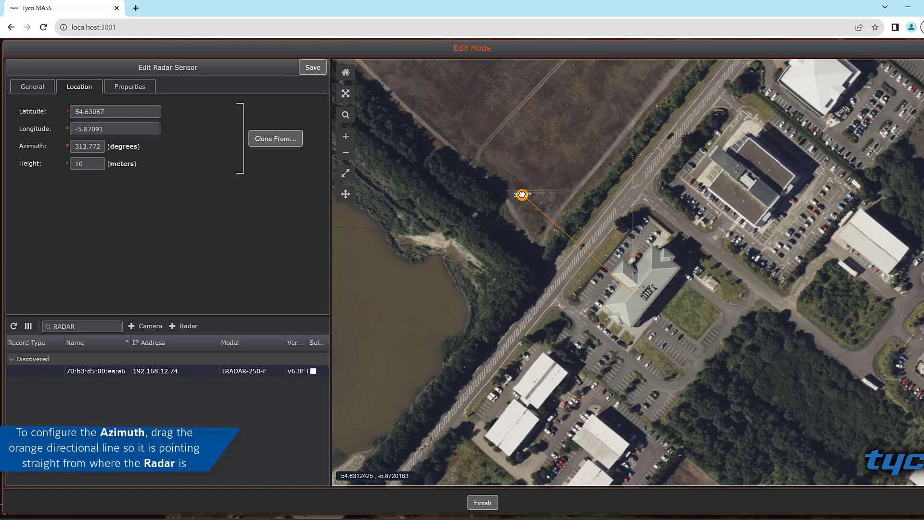
pyautogui.moveTo(522, 194); pyautogui.dragTo(517, 201)
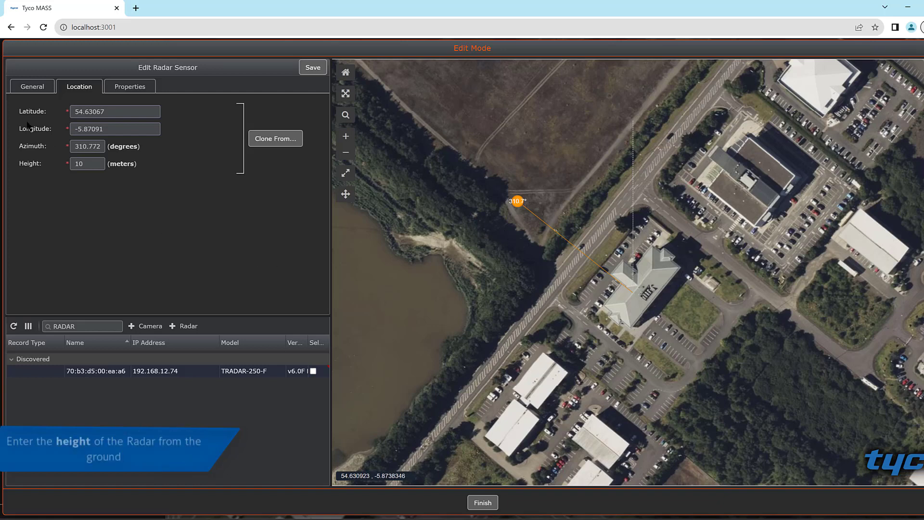
# Step: Enter the radar's height above the ground and save the radar sensor with its default properties
pyautogui.press('BackSpace')
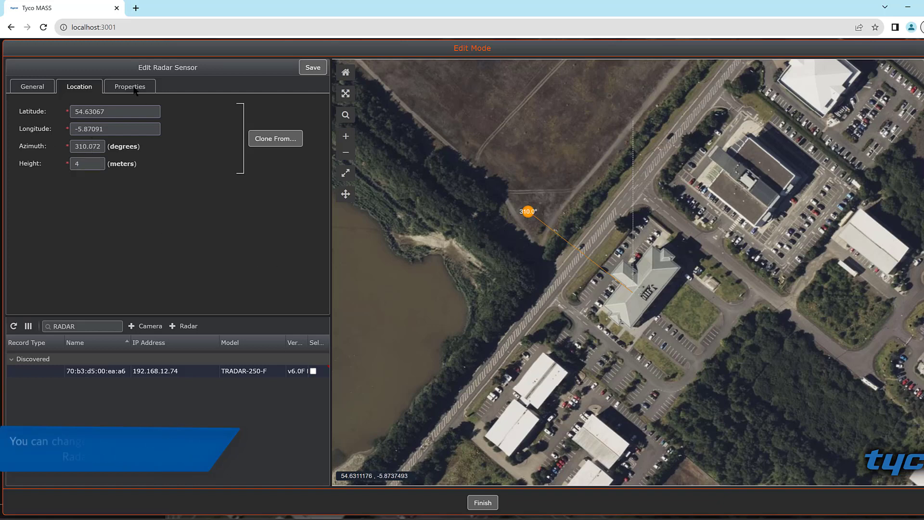
pyautogui.click(134, 87)
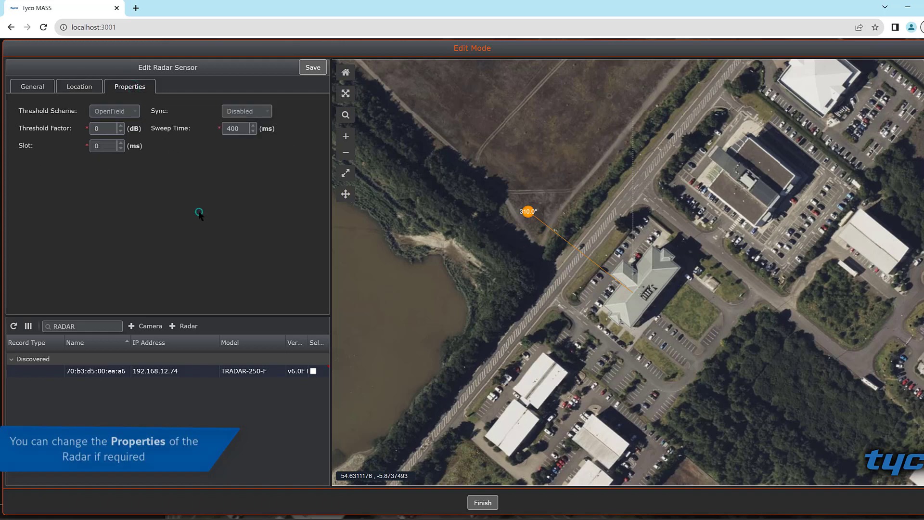
pyautogui.click(313, 68)
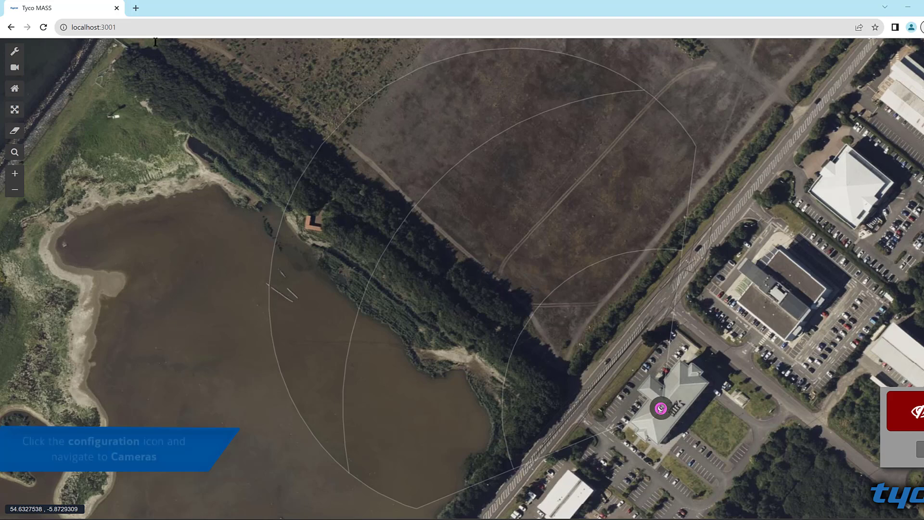
# Step: Add a new camera sensor and select the discovered Pro4 camera at 192.168.12.75
pyautogui.click(15, 52)
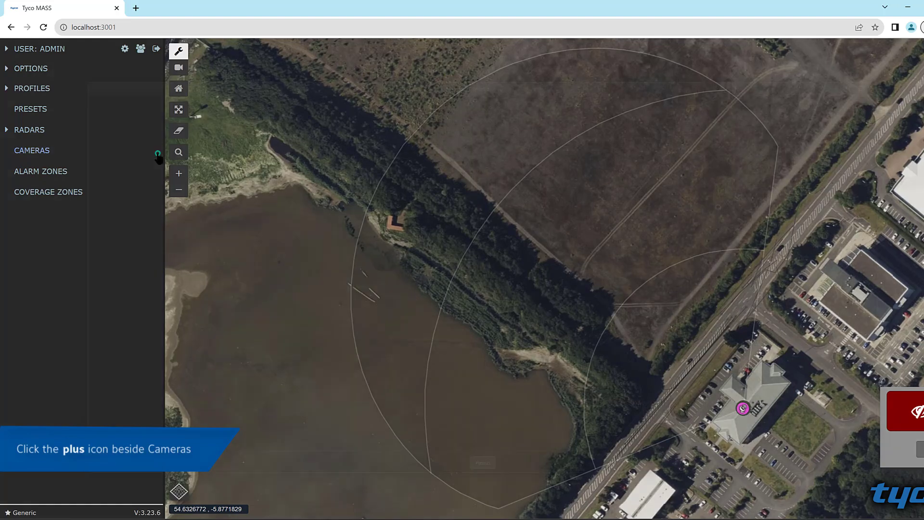
pyautogui.click(157, 150)
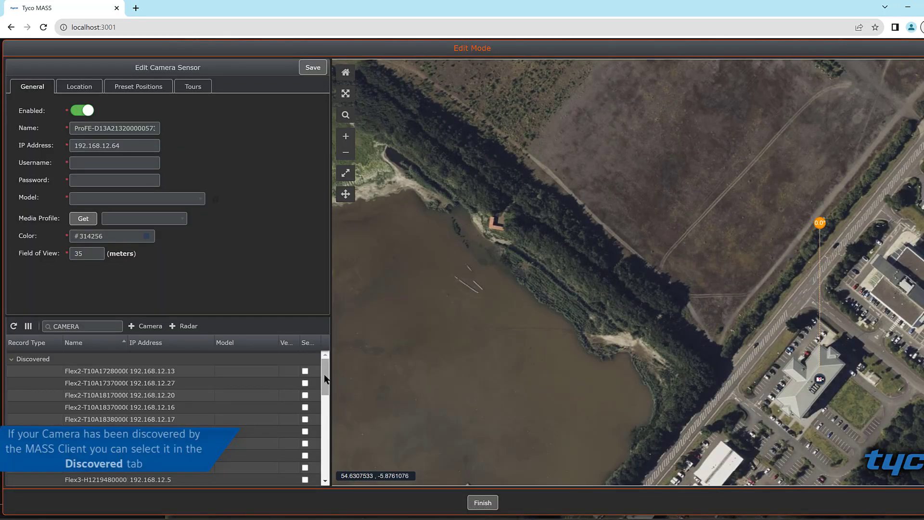
pyautogui.moveTo(325, 374); pyautogui.dragTo(337, 438)
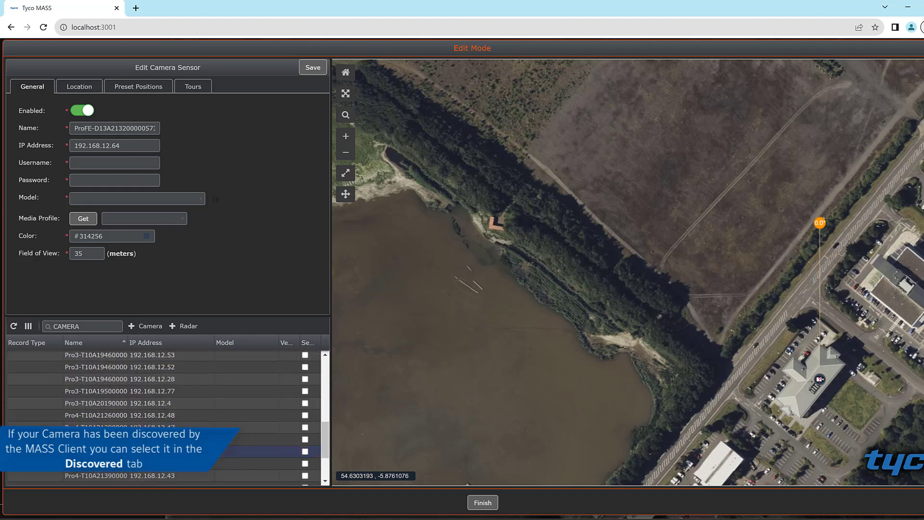
pyautogui.click(276, 452)
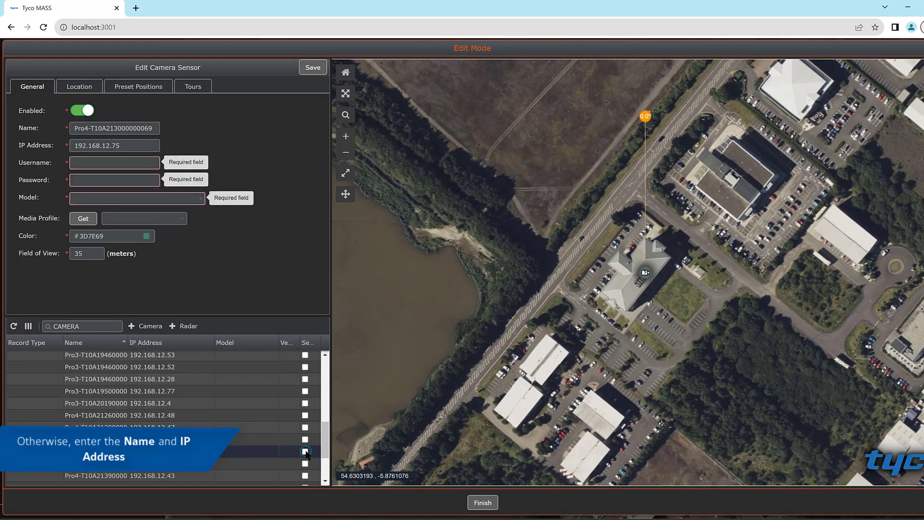
# Step: Enter the camera's username admin and its account password
pyautogui.click(110, 166)
pyautogui.write('admin')
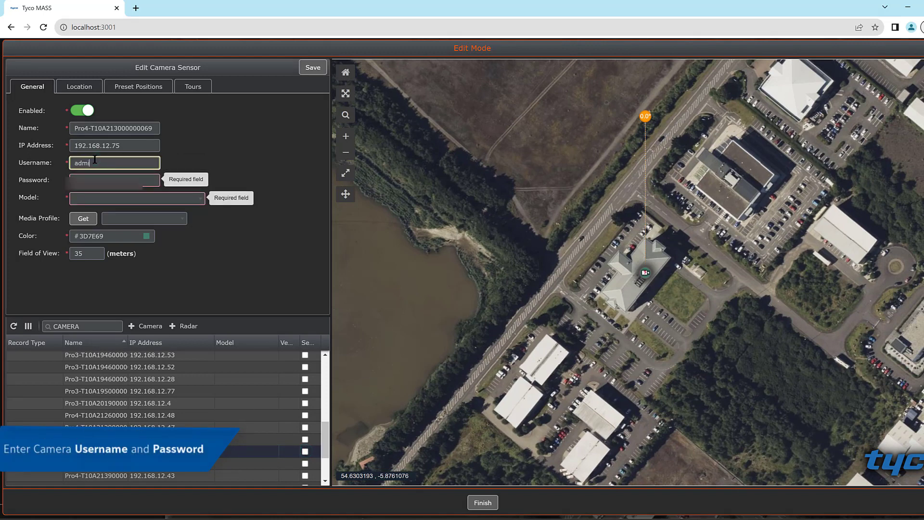
pyautogui.press('Tab')
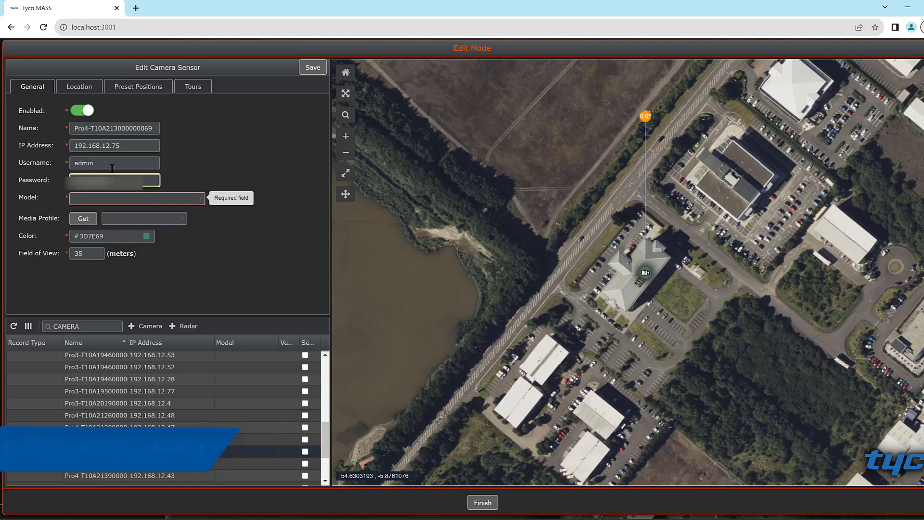
pyautogui.click(153, 186)
# Step: Set the camera model to Illustra Pro4 2MP IRPTZ Out
pyautogui.click(156, 198)
pyautogui.scroll(-10, 172, 247)
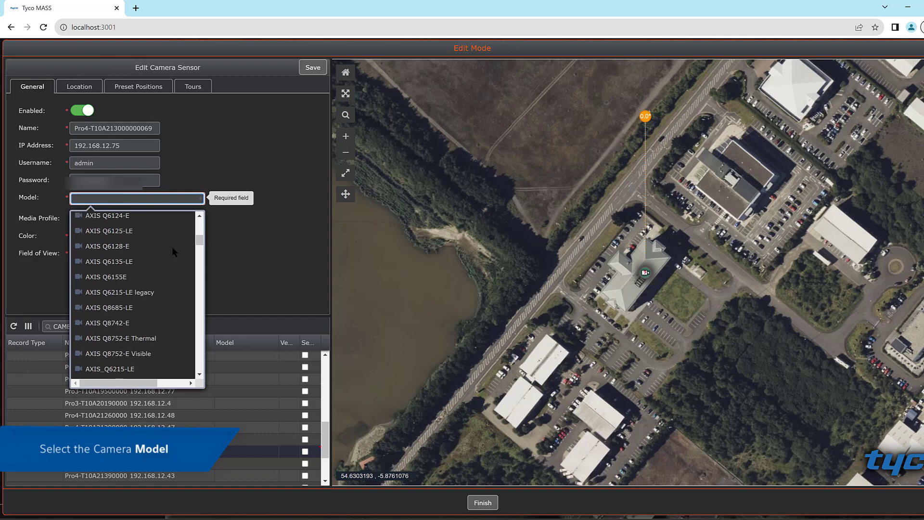
pyautogui.scroll(-10, 174, 251)
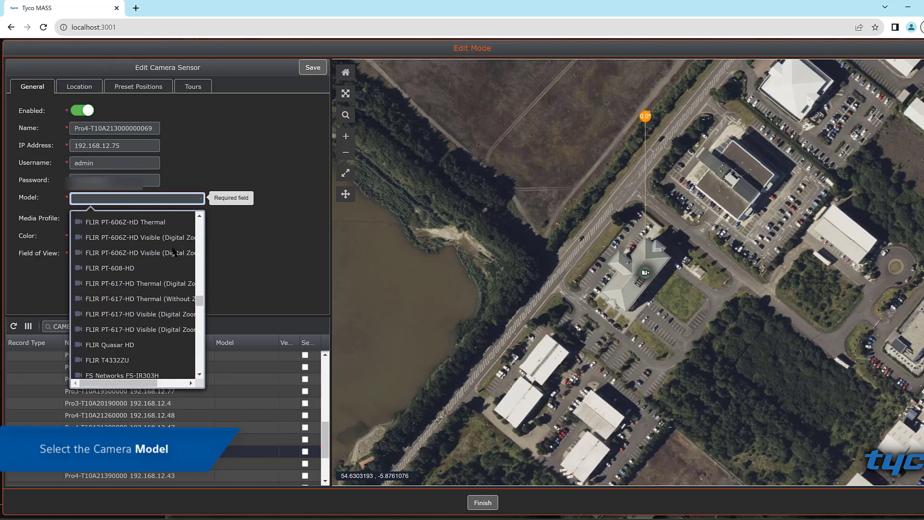
pyautogui.scroll(-8, 172, 248)
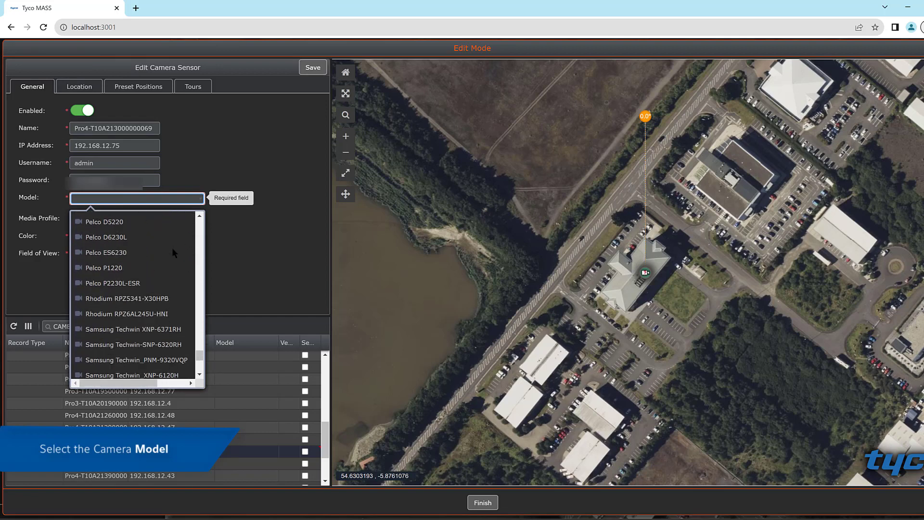
pyautogui.scroll(4, 171, 247)
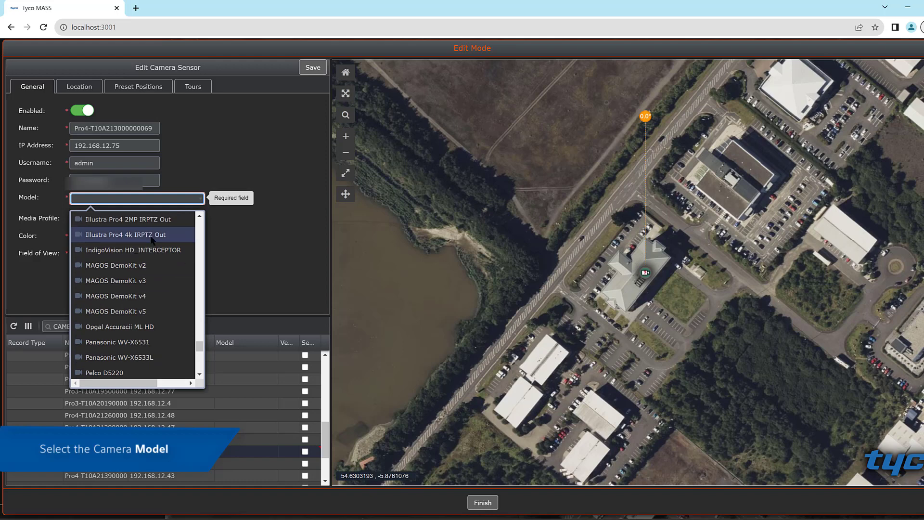
pyautogui.click(147, 219)
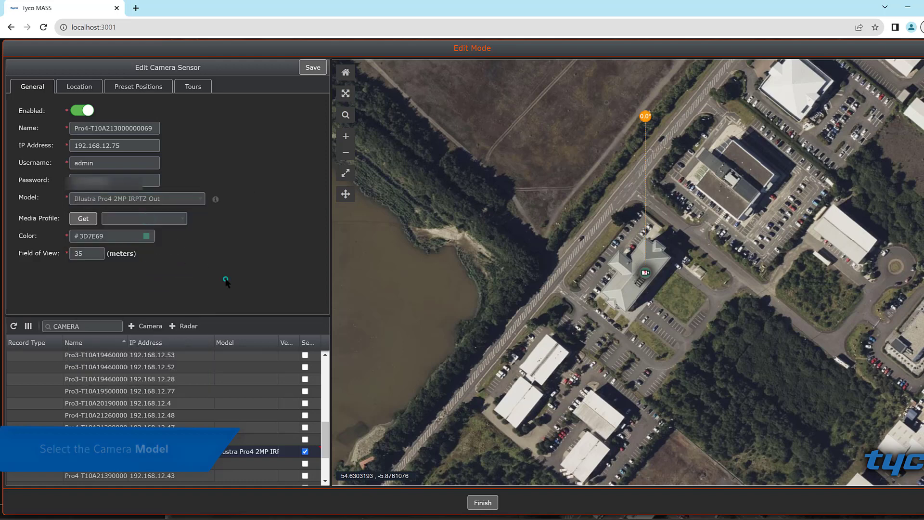
# Step: Retrieve the camera's media profile, using profile 1, and set the field of view to 25 meters
pyautogui.click(83, 221)
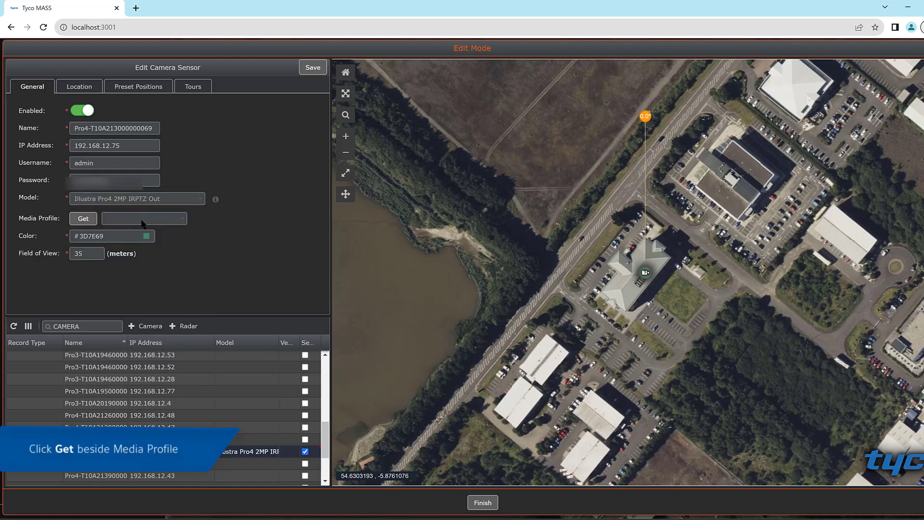
pyautogui.click(85, 219)
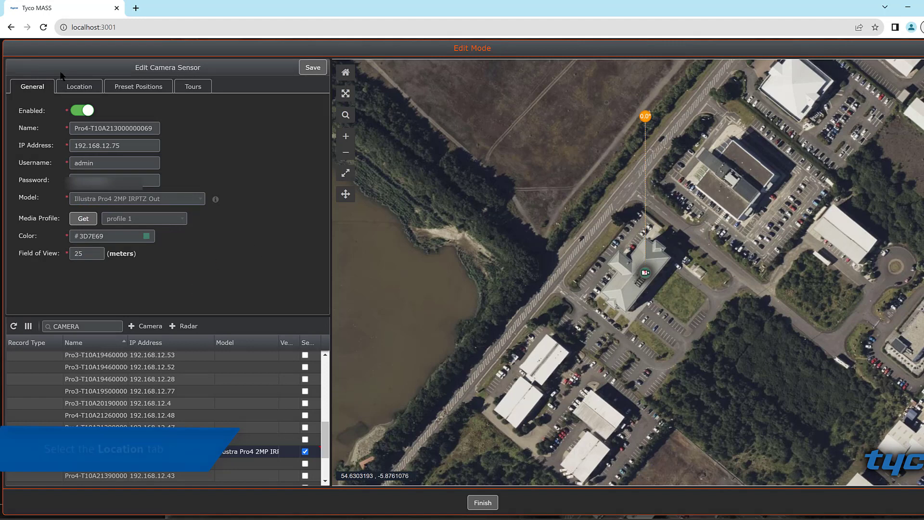
# Step: Clone the camera's location values from the Belfast Demo radar
pyautogui.click(78, 87)
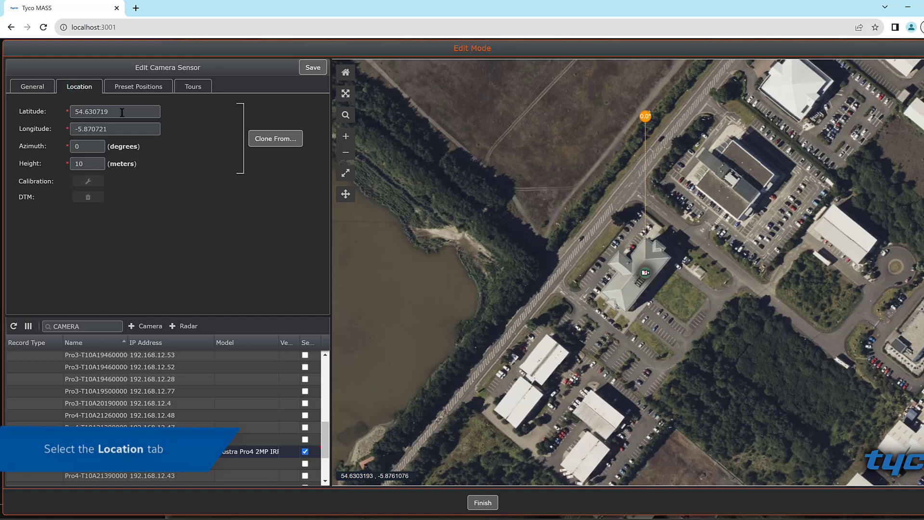
pyautogui.click(277, 140)
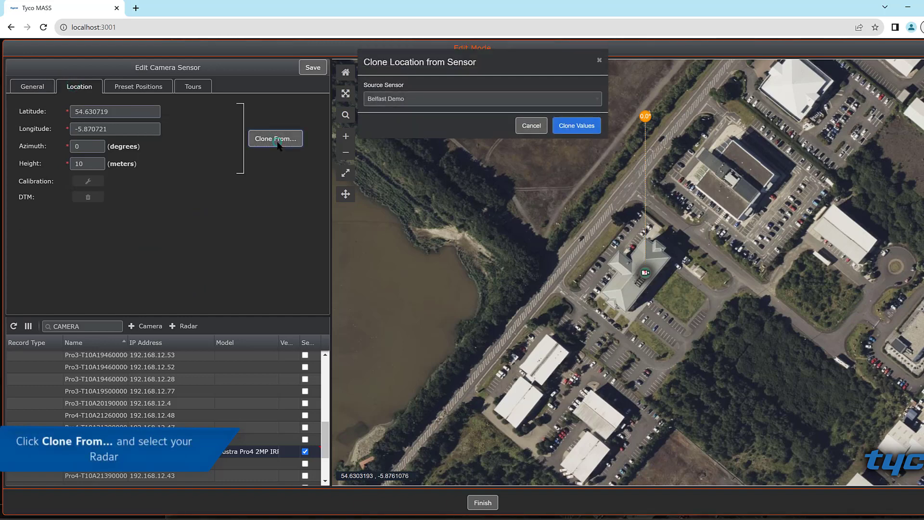
pyautogui.click(581, 131)
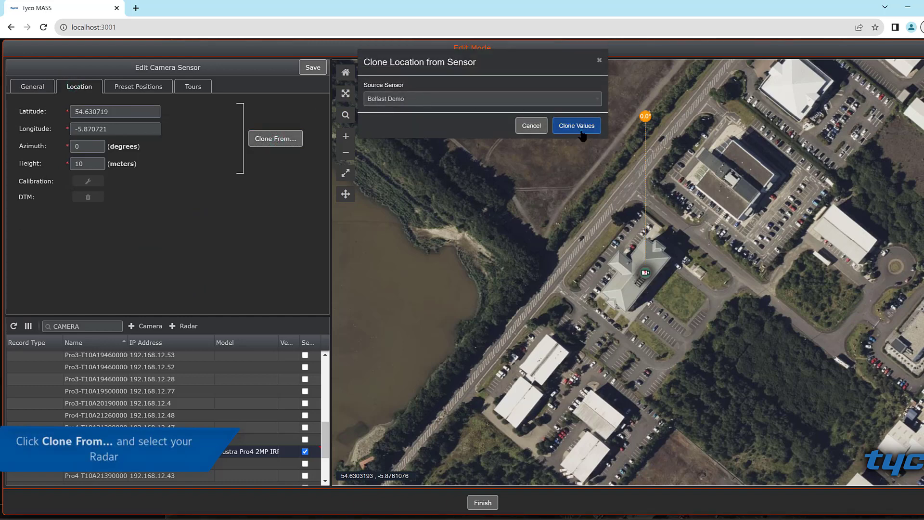
# Step: Save the camera with its cloned location, finish the edit session and dismiss the summary
pyautogui.click(307, 73)
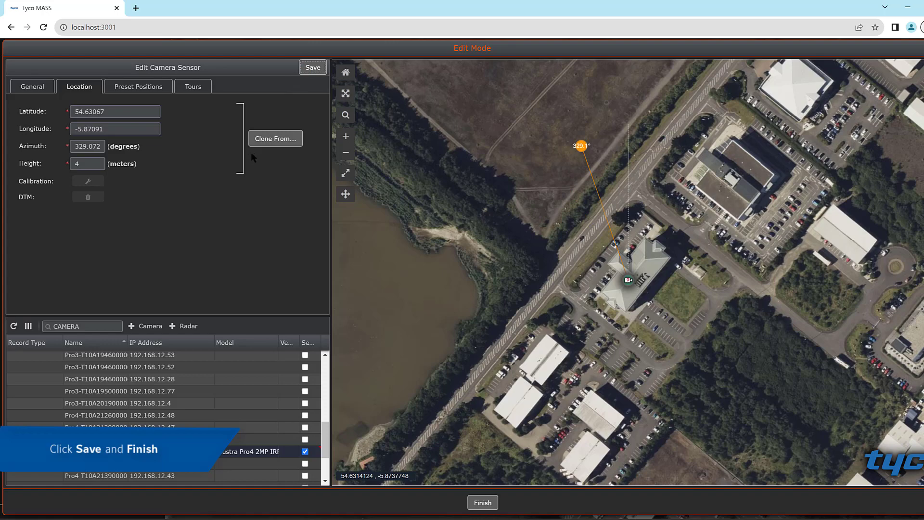
pyautogui.click(481, 501)
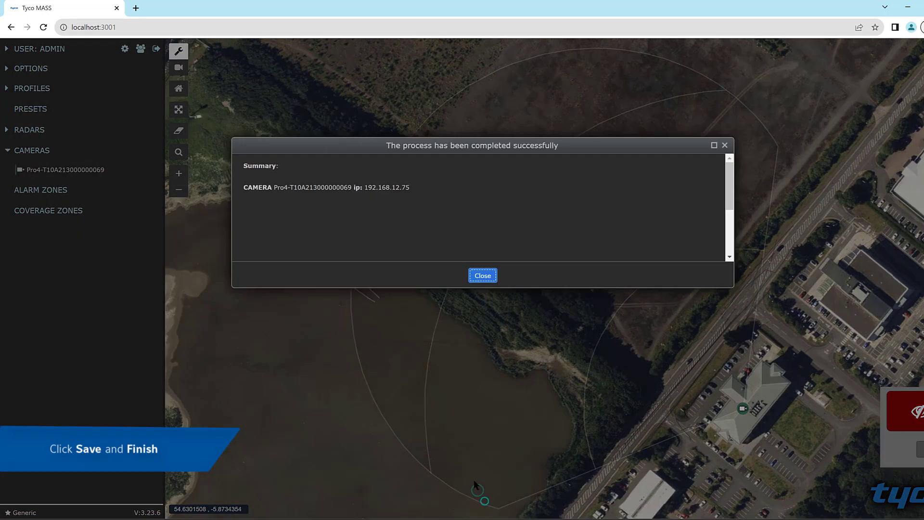
pyautogui.click(483, 276)
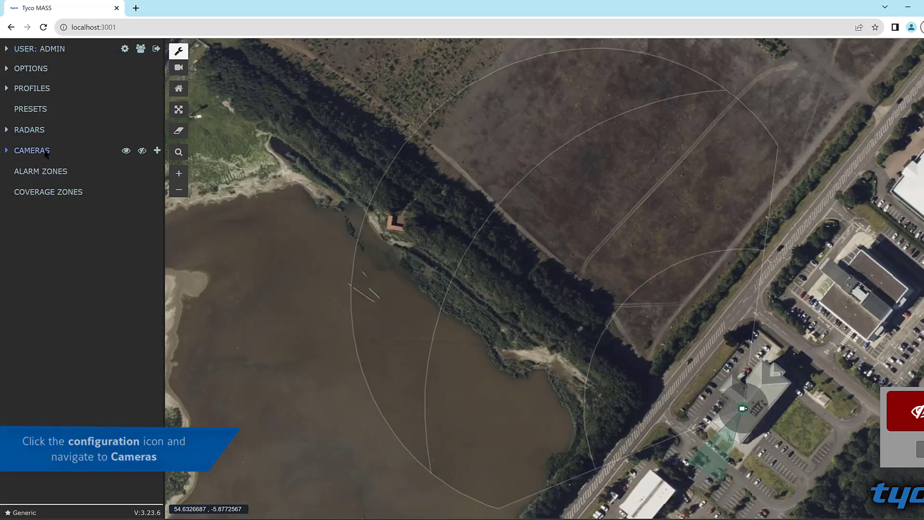
# Step: Open the Pro4 camera from the list of cameras for editing
pyautogui.click(29, 151)
pyautogui.moveTo(96, 172)
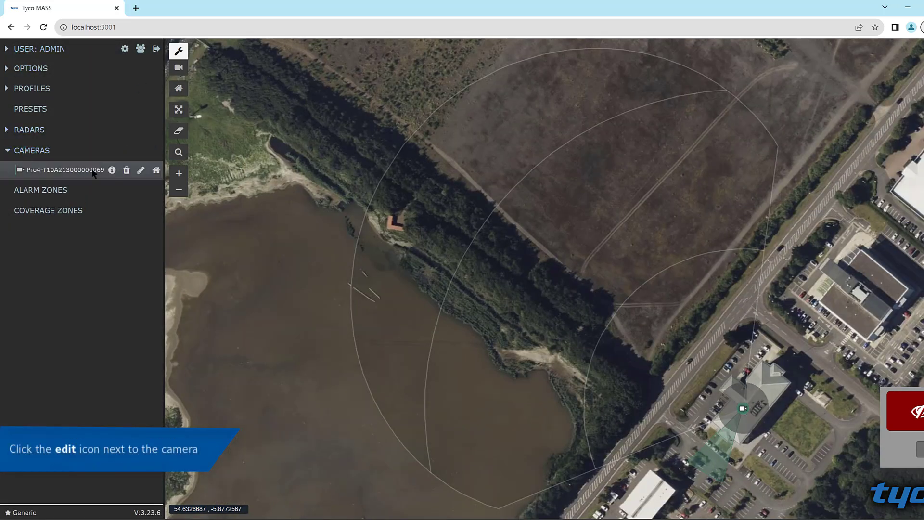
pyautogui.click(140, 173)
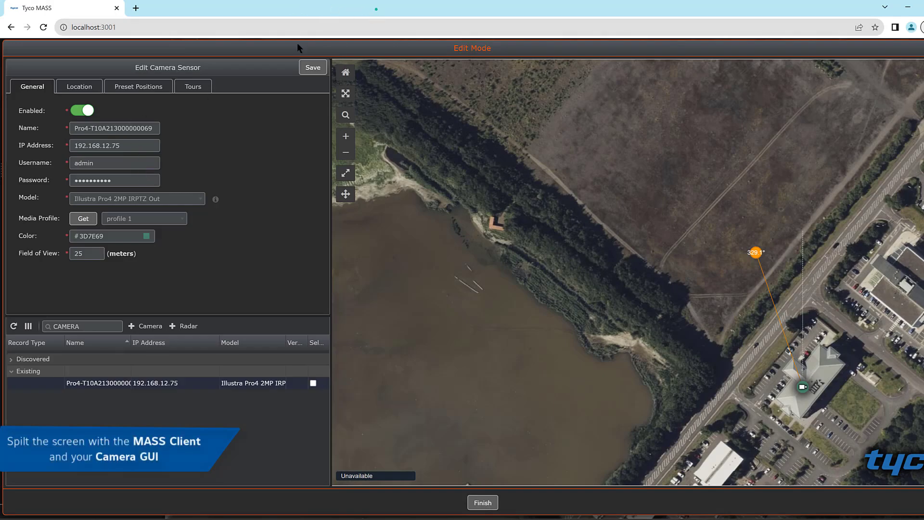
# Step: Arrange the MASS client and the Illustra camera web page side by side, giving the MASS map more room and bringing the live video into view
pyautogui.moveTo(299, 8); pyautogui.dragTo(0, 101)
pyautogui.click(604, 109)
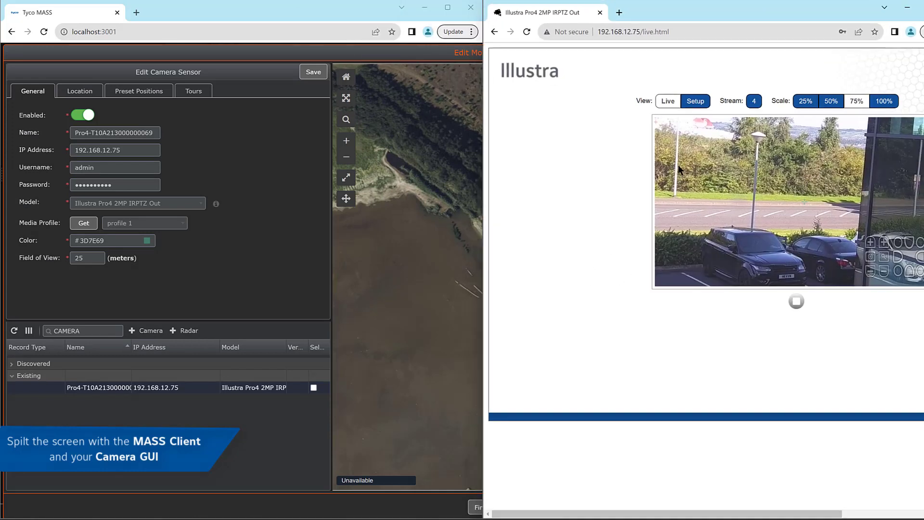
pyautogui.moveTo(483, 288); pyautogui.dragTo(606, 275)
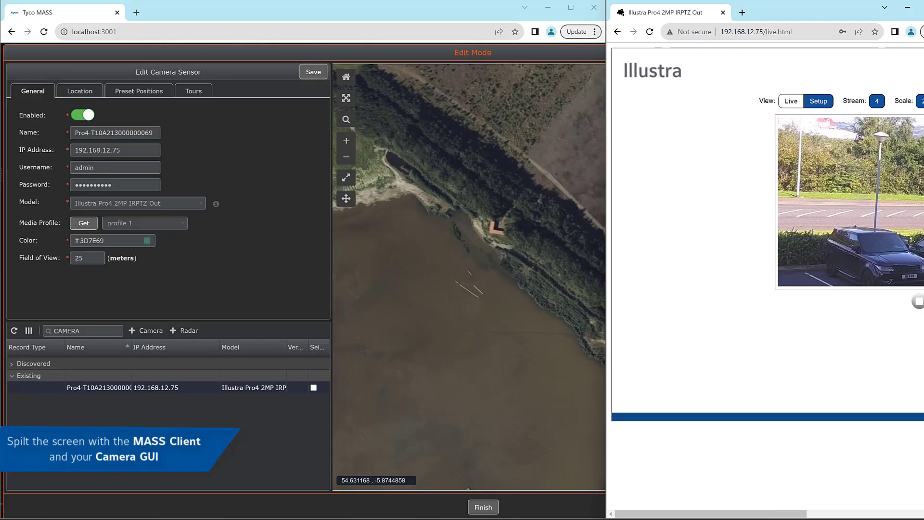
pyautogui.moveTo(782, 513); pyautogui.dragTo(858, 501)
pyautogui.moveTo(332, 308); pyautogui.dragTo(209, 279)
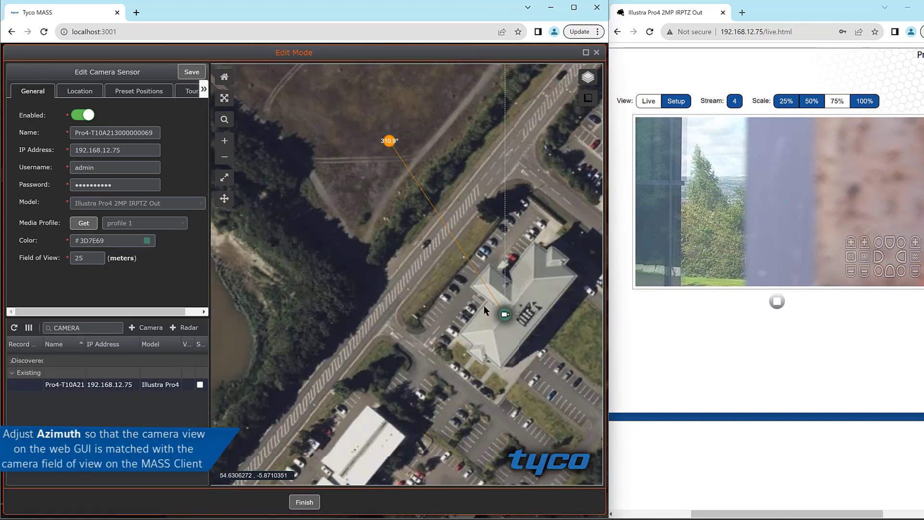
# Step: Rotate the camera's azimuth on the map to about 102.9° to match the live view, then save and finish
pyautogui.moveTo(390, 141); pyautogui.dragTo(396, 222)
pyautogui.scroll(-1, 384, 316)
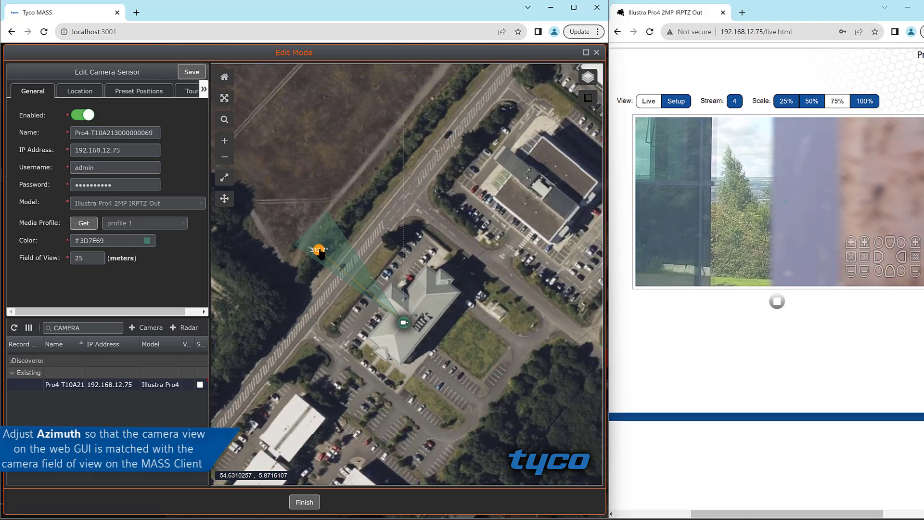
pyautogui.moveTo(322, 255); pyautogui.dragTo(566, 342)
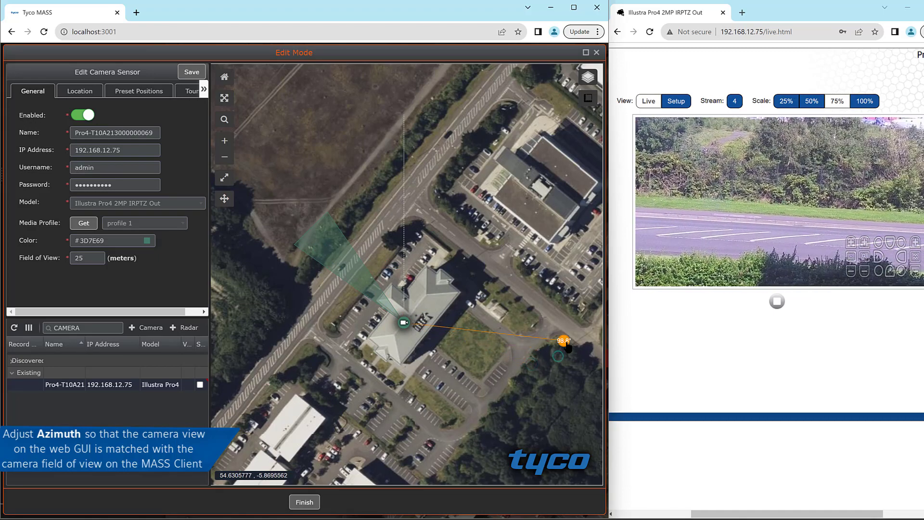
pyautogui.click(566, 342)
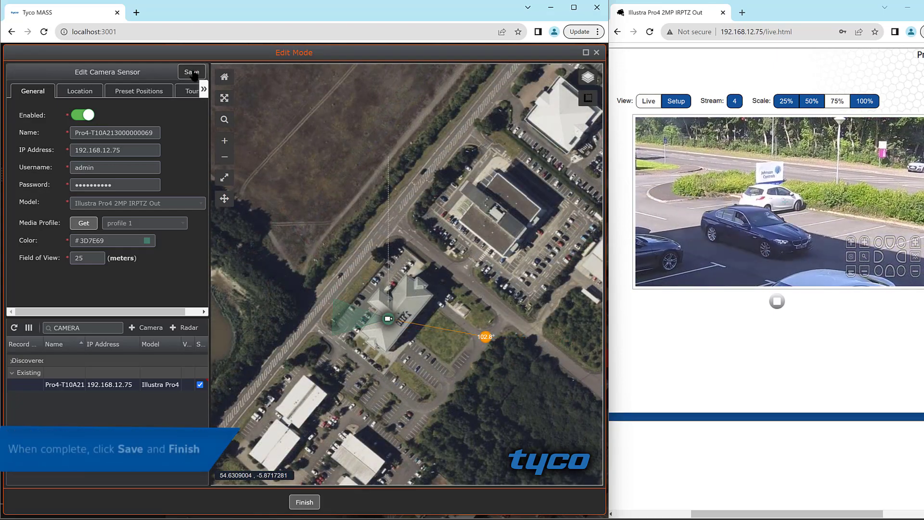
pyautogui.click(192, 72)
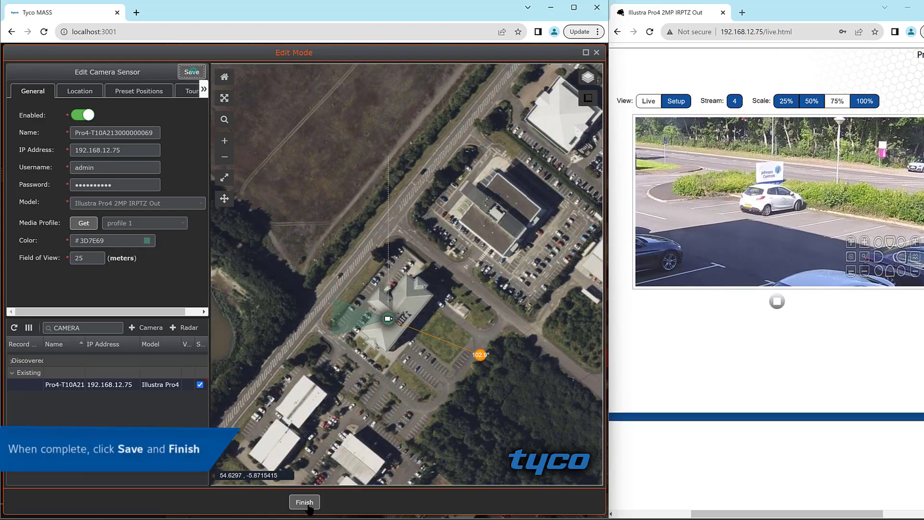
pyautogui.click(304, 502)
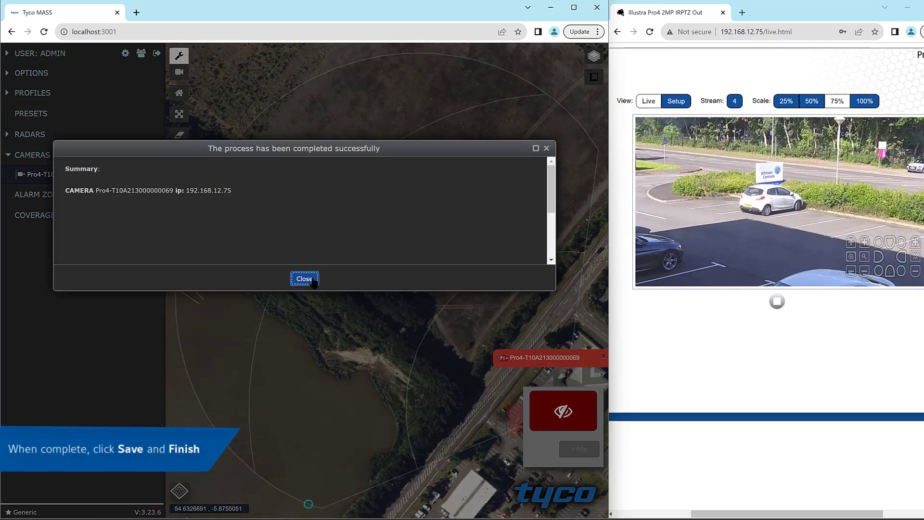
pyautogui.click(303, 275)
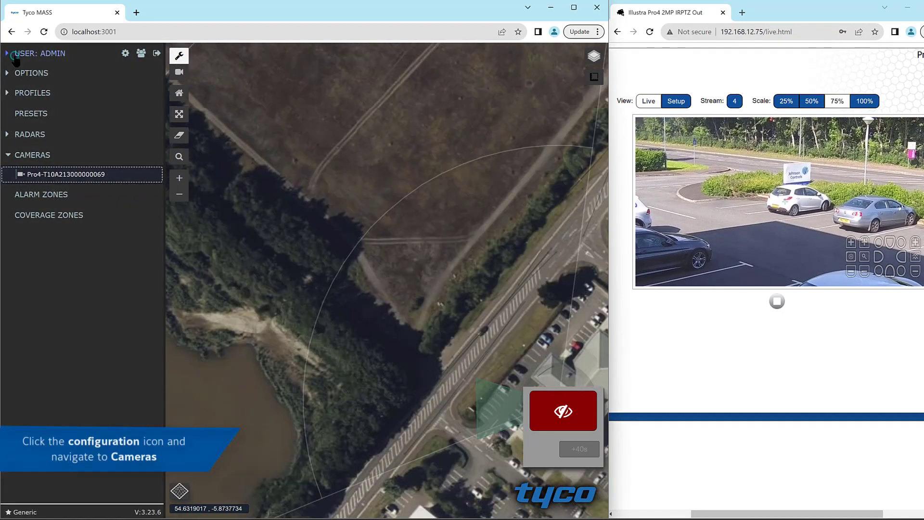
# Step: Reopen the Pro4 camera for editing, start its location calibration and accept the initial position
pyautogui.moveTo(91, 178)
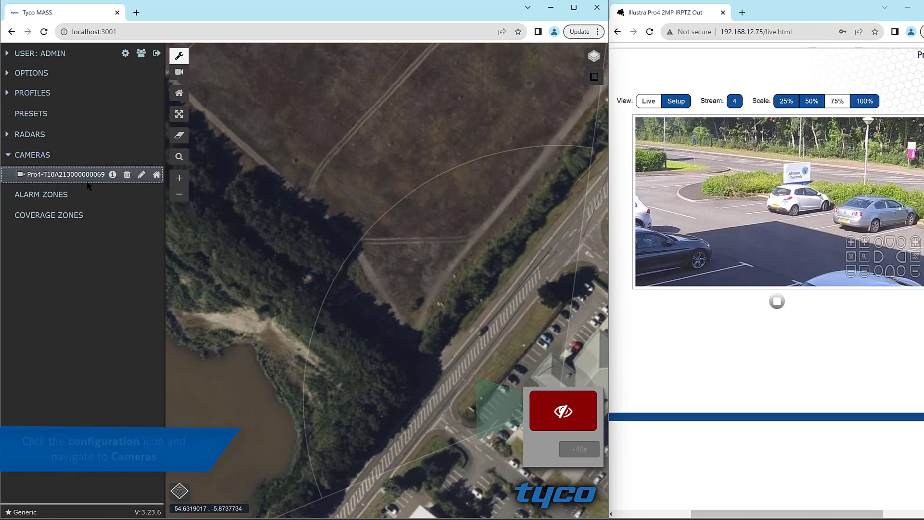
pyautogui.click(141, 175)
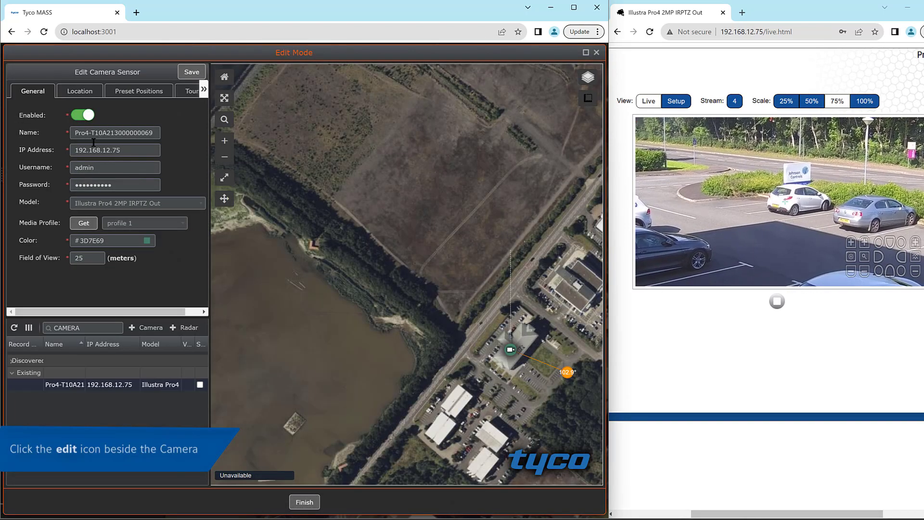
pyautogui.click(87, 94)
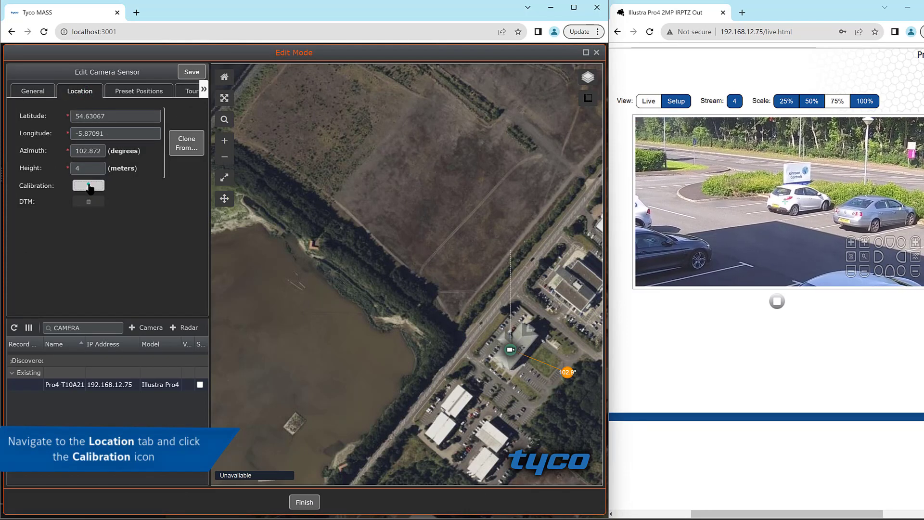
pyautogui.click(89, 186)
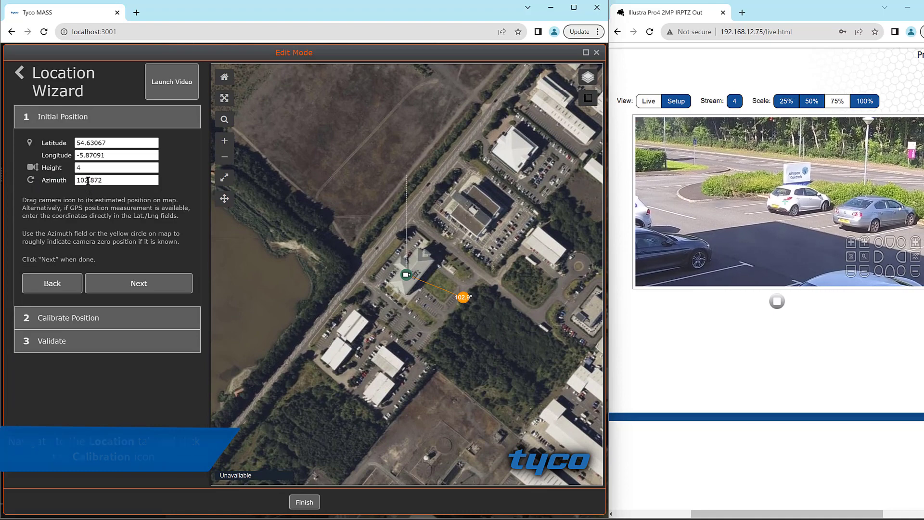
pyautogui.click(129, 285)
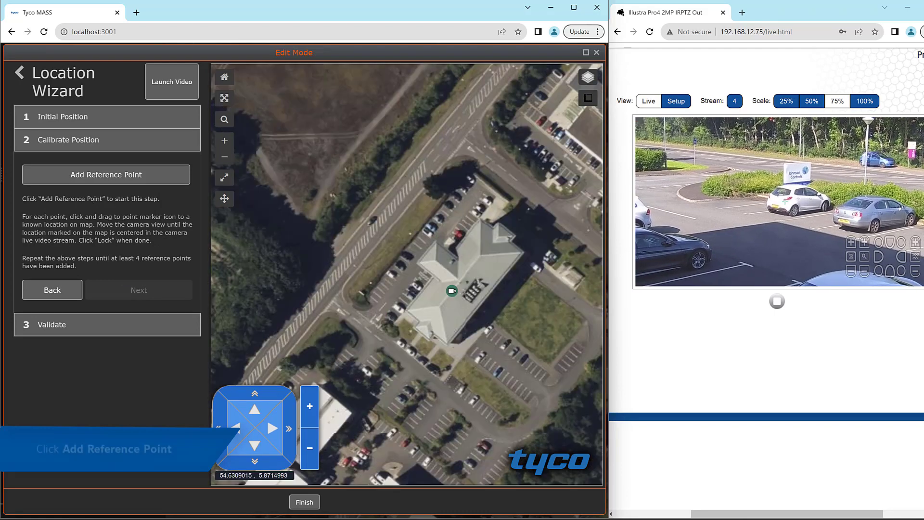
# Step: Add reference point P1 on the landmark beside the car park entrance, at about 54.630658, -5.871501
pyautogui.click(140, 178)
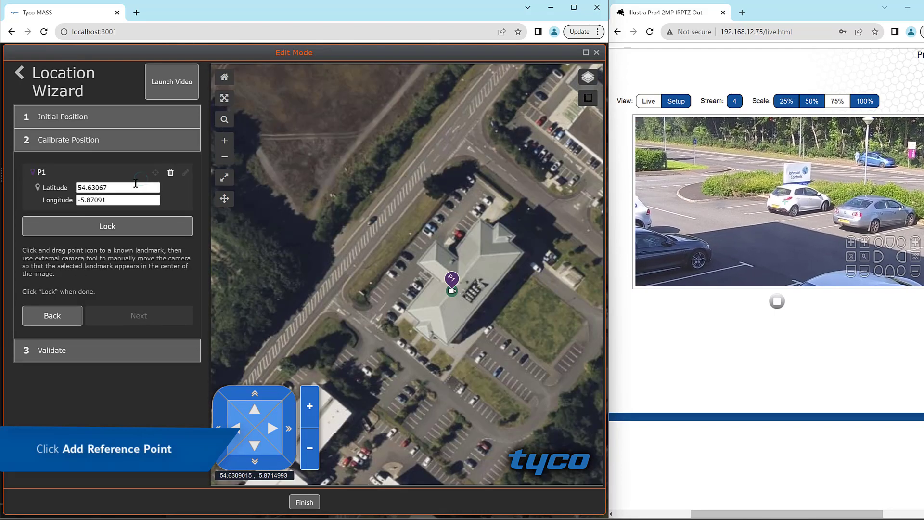
pyautogui.moveTo(452, 281)
pyautogui.mouseDown()
pyautogui.moveTo(369, 290)
pyautogui.moveTo(357, 281)
pyautogui.mouseUp()
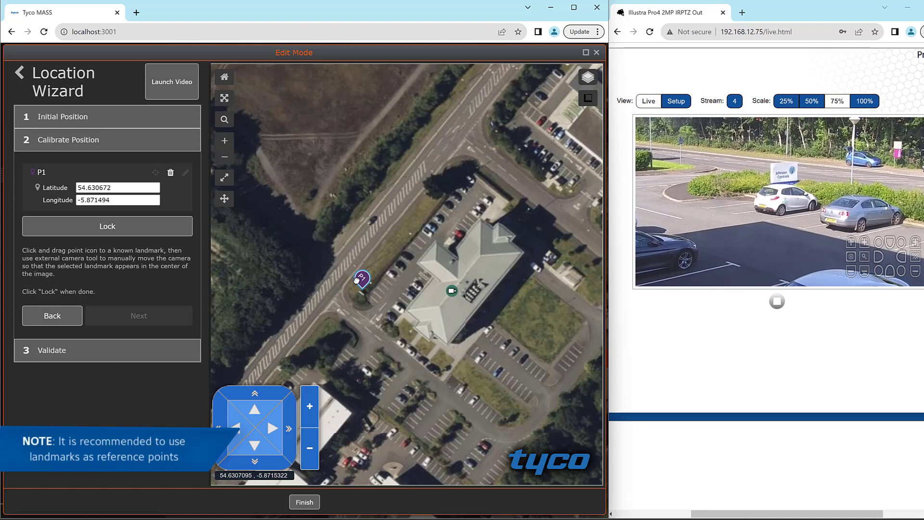
pyautogui.moveTo(354, 284); pyautogui.dragTo(357, 281)
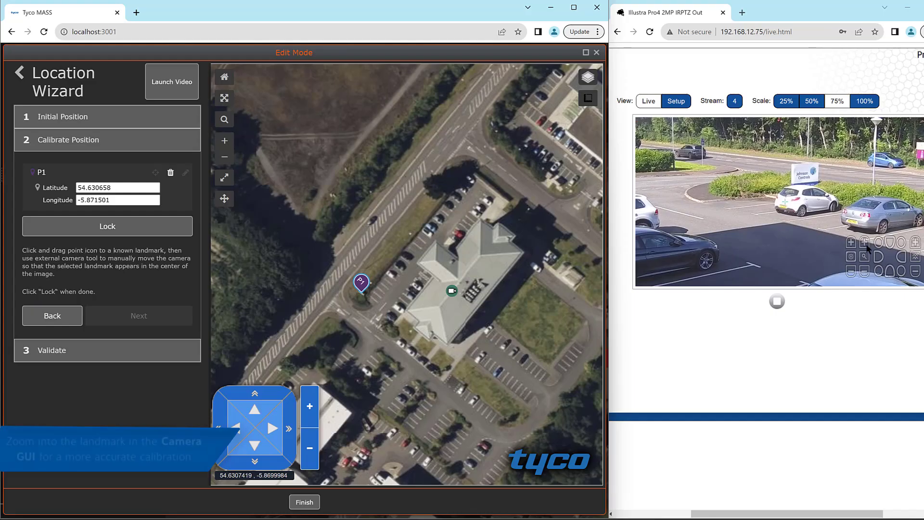
# Step: Pan, tilt and zoom the camera onto the Johnson Controls sign in the live view and lock reference point P1
pyautogui.click(902, 257)
pyautogui.click(901, 258)
pyautogui.click(891, 243)
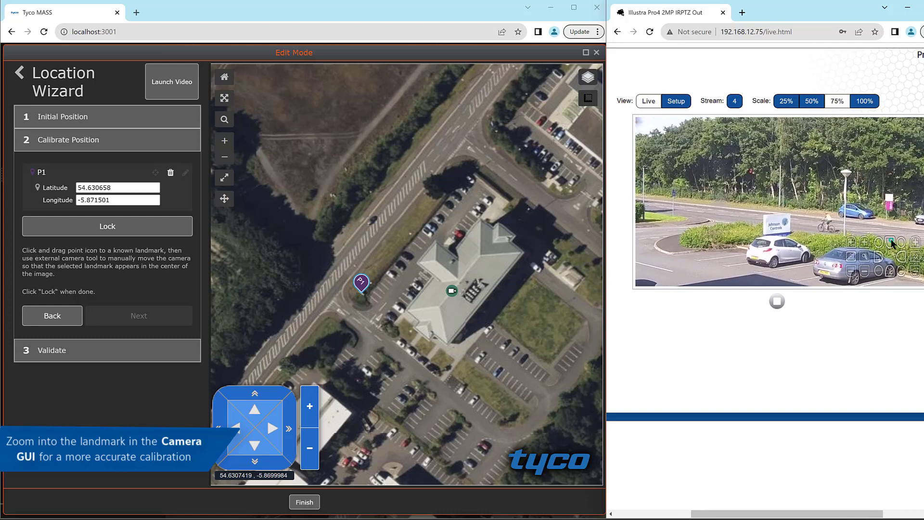
pyautogui.click(865, 243)
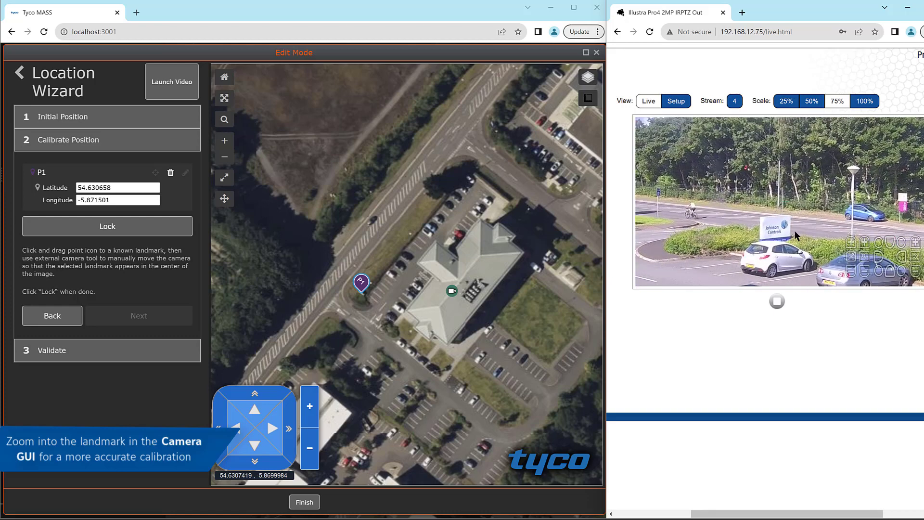
pyautogui.click(891, 274)
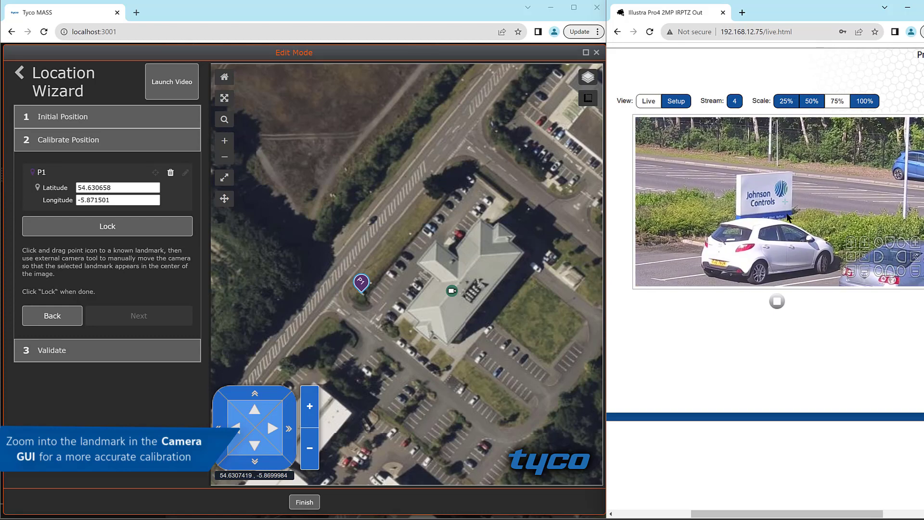
pyautogui.click(775, 206)
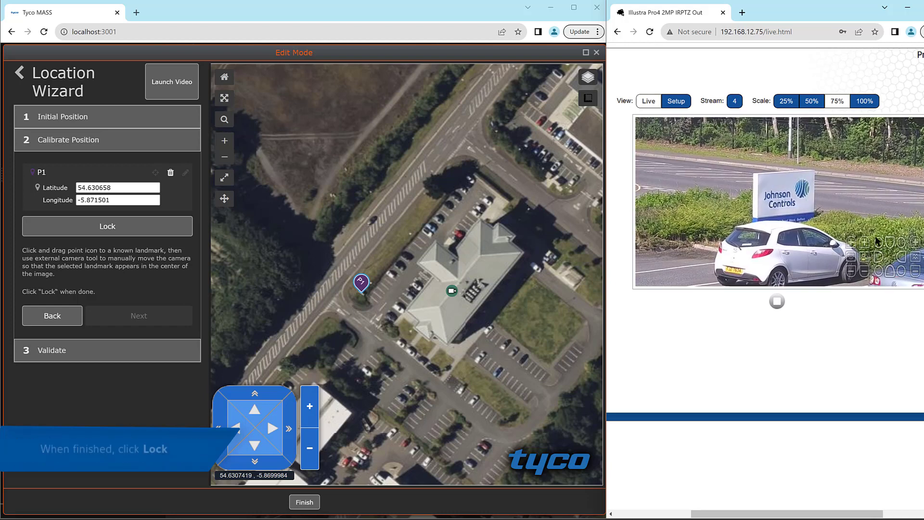
pyautogui.click(161, 232)
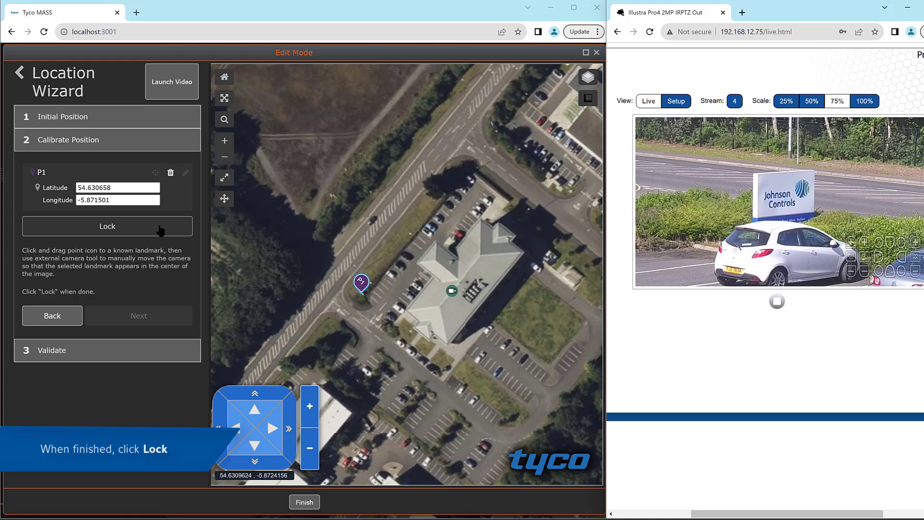
pyautogui.click(165, 236)
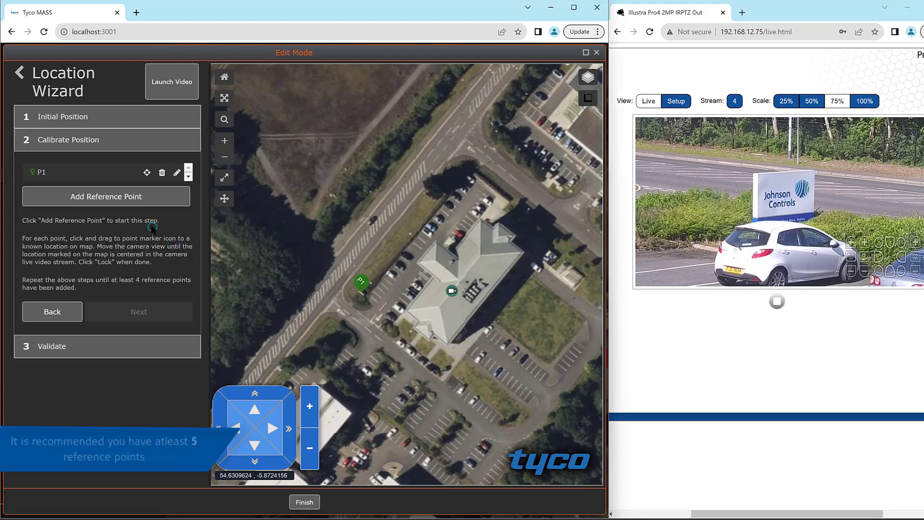
# Step: Add reference points P2 to P5, validate the calculated location by aiming the camera at P1, and complete the calibration
pyautogui.click(97, 198)
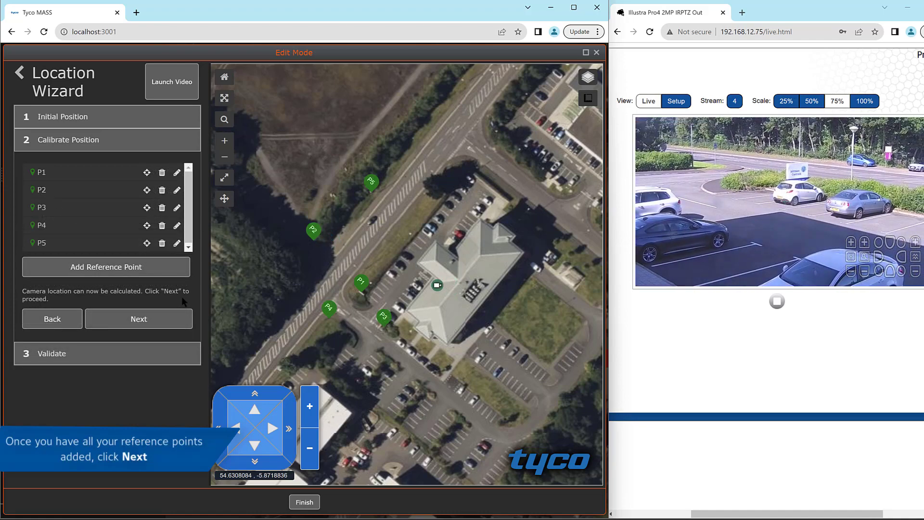
pyautogui.click(145, 321)
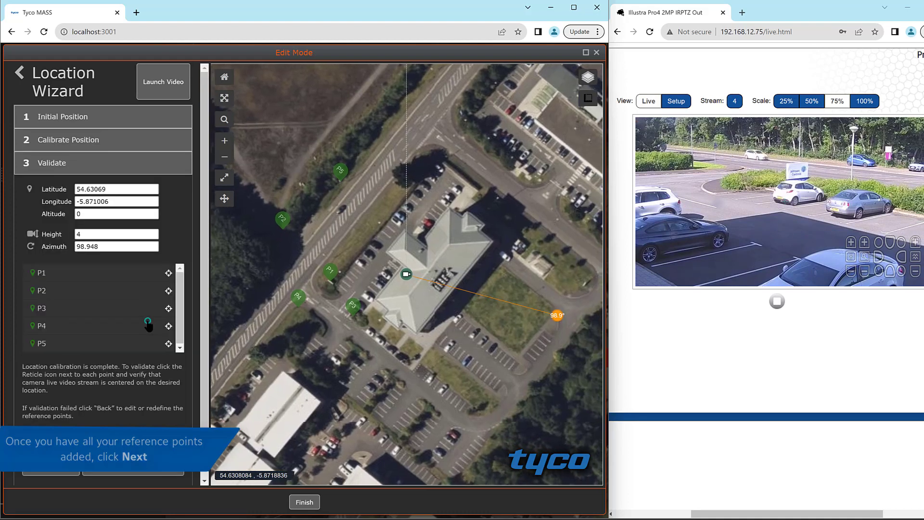
pyautogui.click(168, 273)
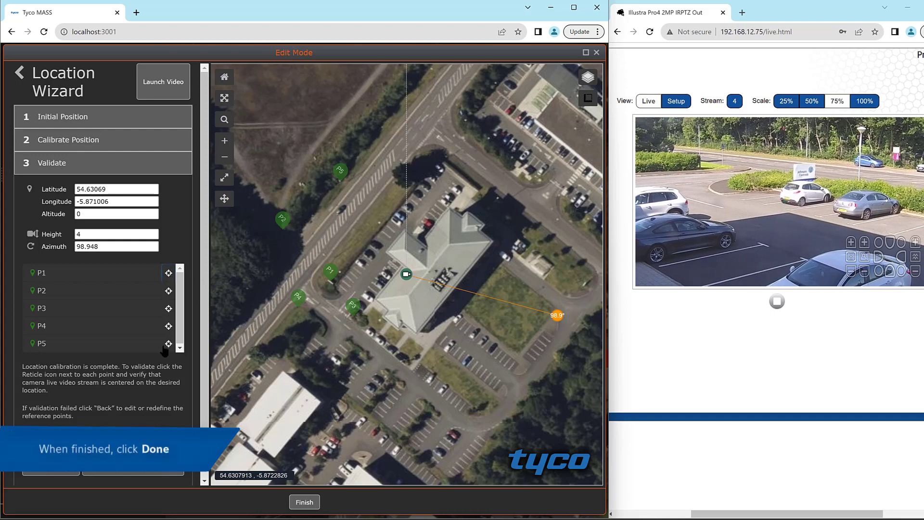
pyautogui.click(141, 474)
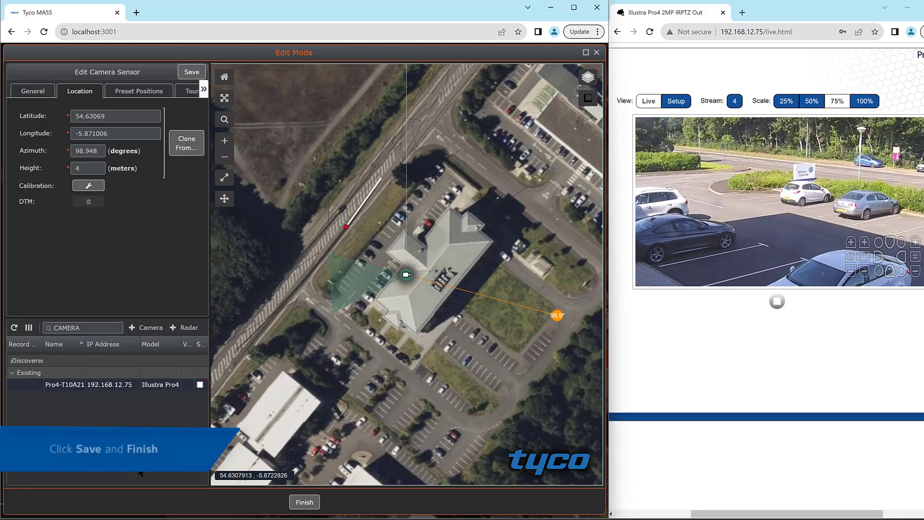
# Step: Save the calibrated camera location, finish the edit session and dismiss the summary
pyautogui.click(188, 76)
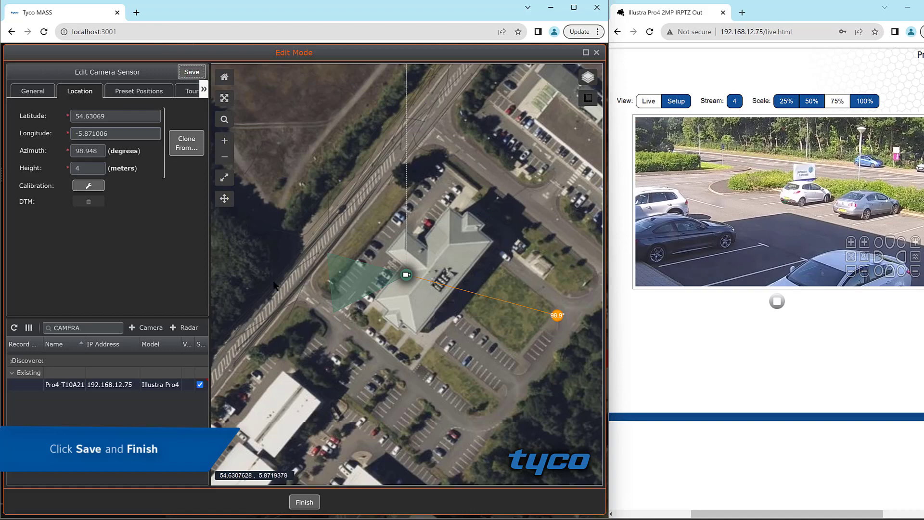
pyautogui.click(305, 502)
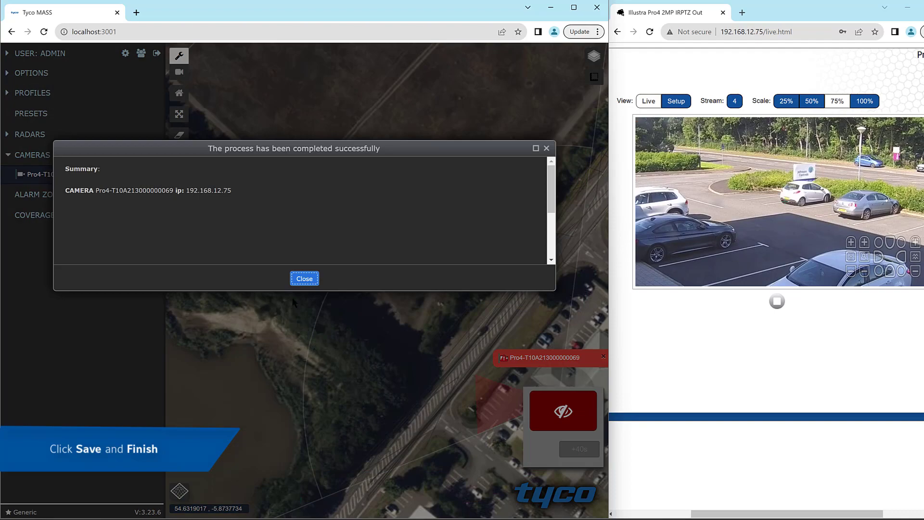
pyautogui.click(303, 278)
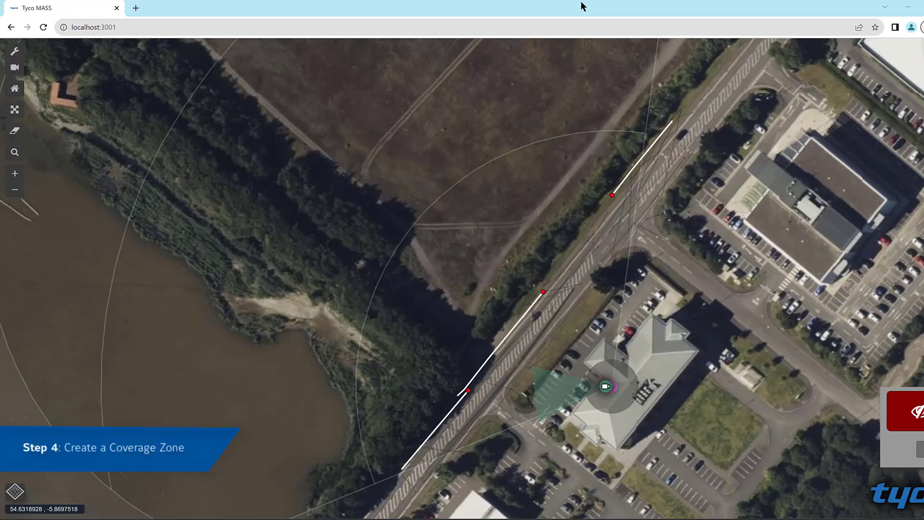
# Step: Add a four-point coverage zone over the car park, running from the camera to the roadside and back to the building
pyautogui.click(15, 51)
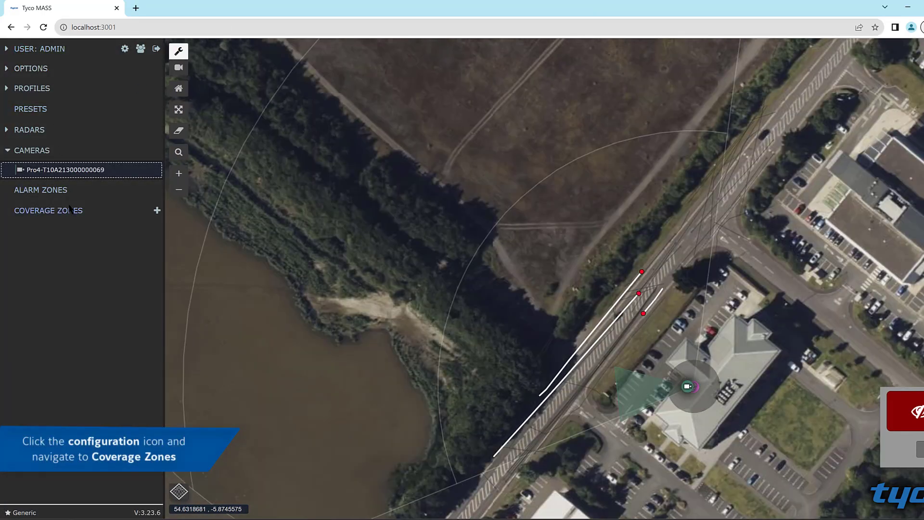
pyautogui.click(157, 210)
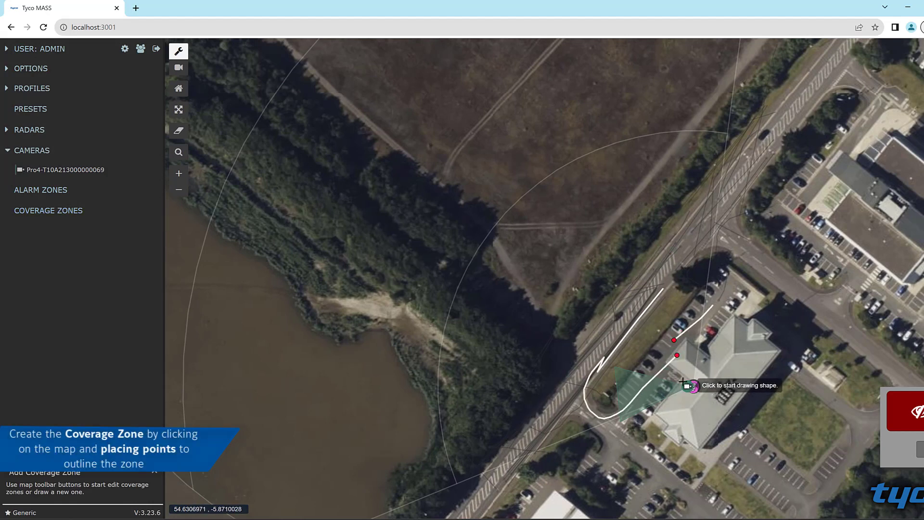
pyautogui.click(627, 340)
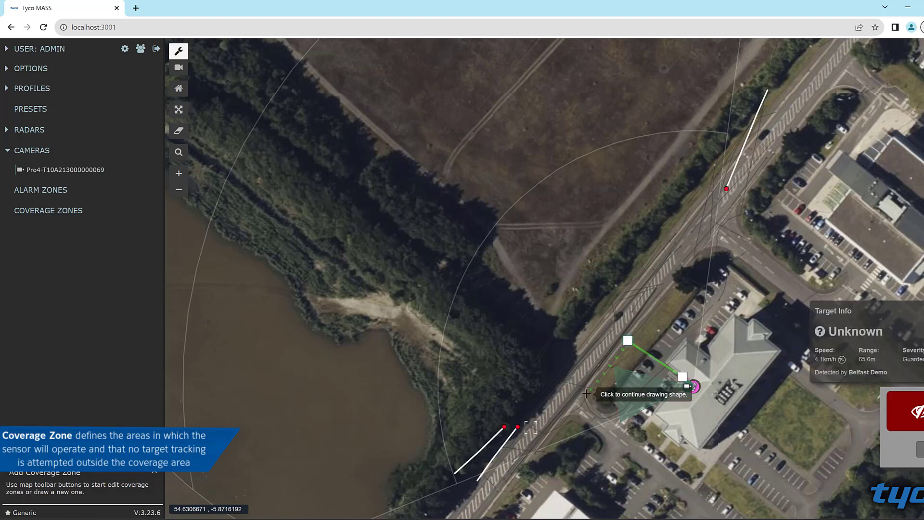
pyautogui.click(537, 448)
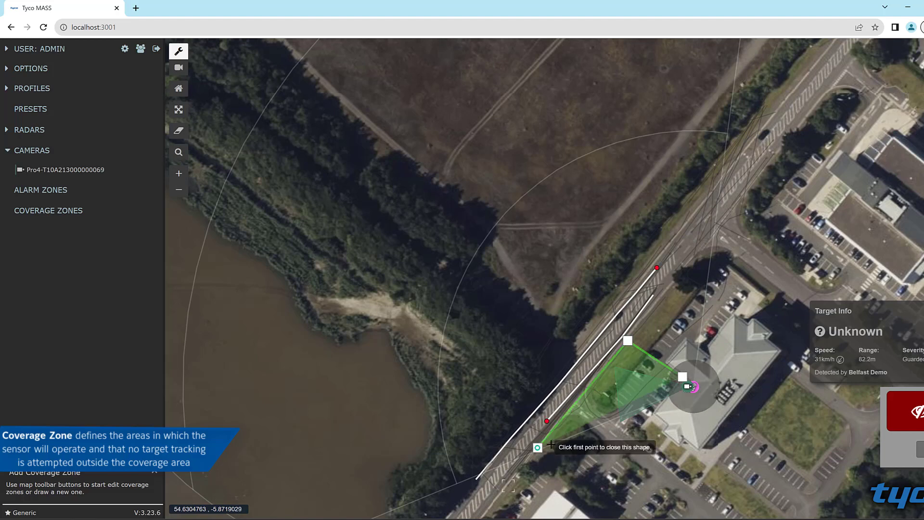
pyautogui.click(666, 395)
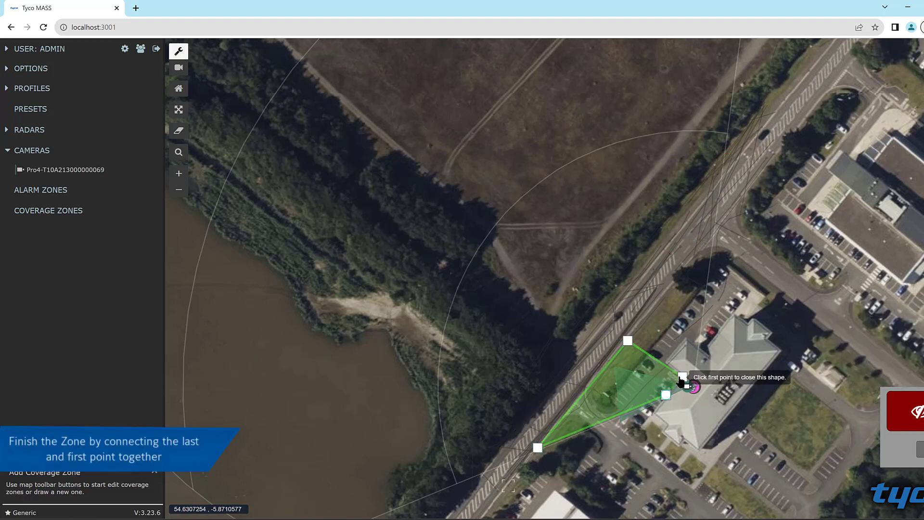
pyautogui.click(683, 376)
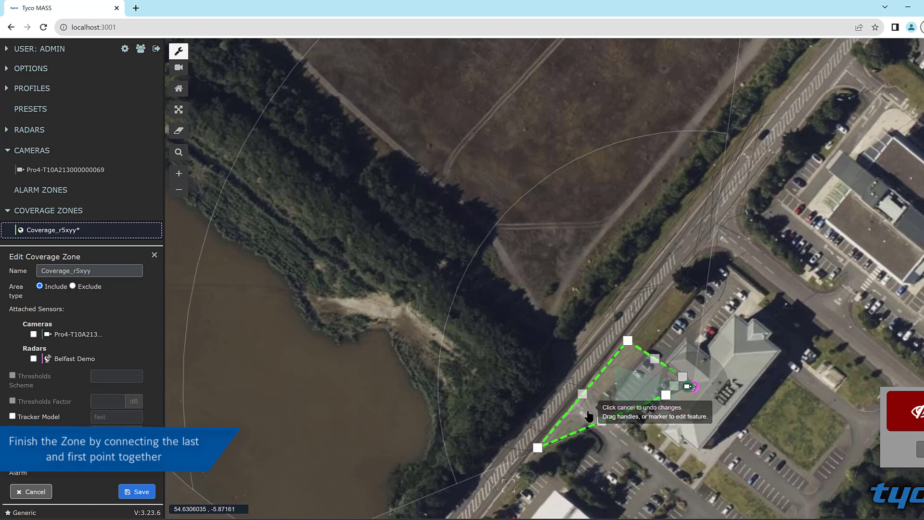
# Step: Name the coverage zone CoverageJCI, attach the Pro4 camera and the Belfast Demo radar, and save it
pyautogui.click(34, 334)
pyautogui.click(98, 272)
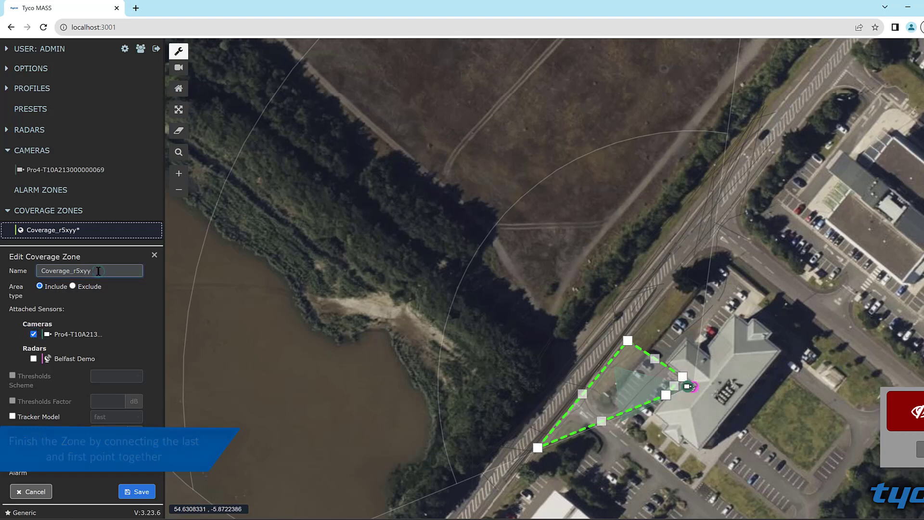
pyautogui.press('BackSpace')
pyautogui.press('BackSpace')
pyautogui.press('BackSpace')
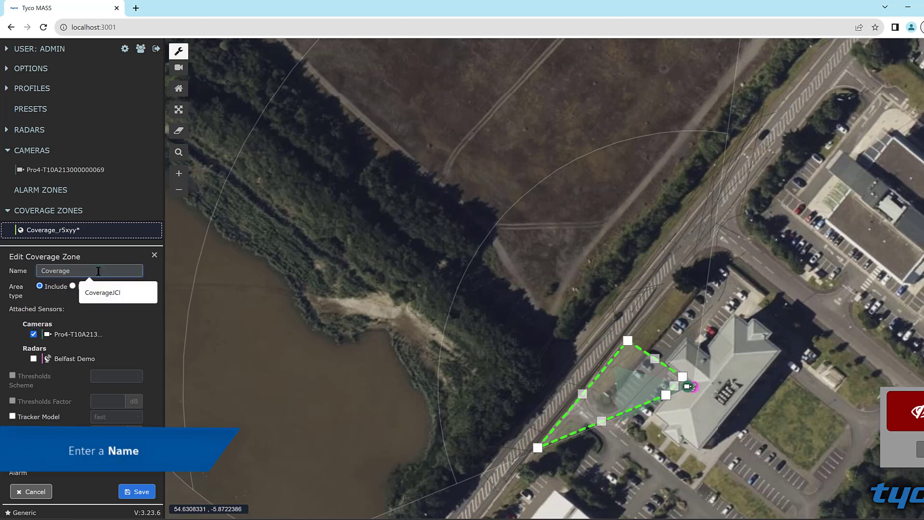
pyautogui.click(116, 292)
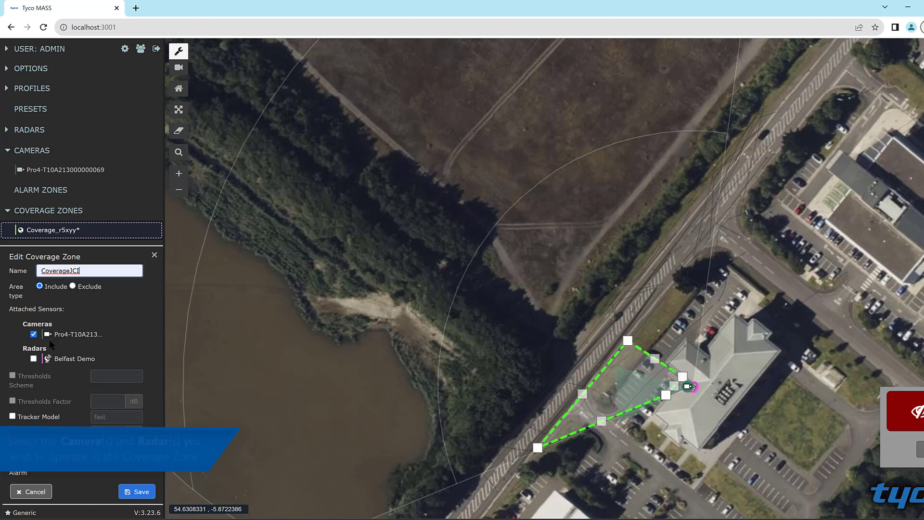
pyautogui.click(33, 359)
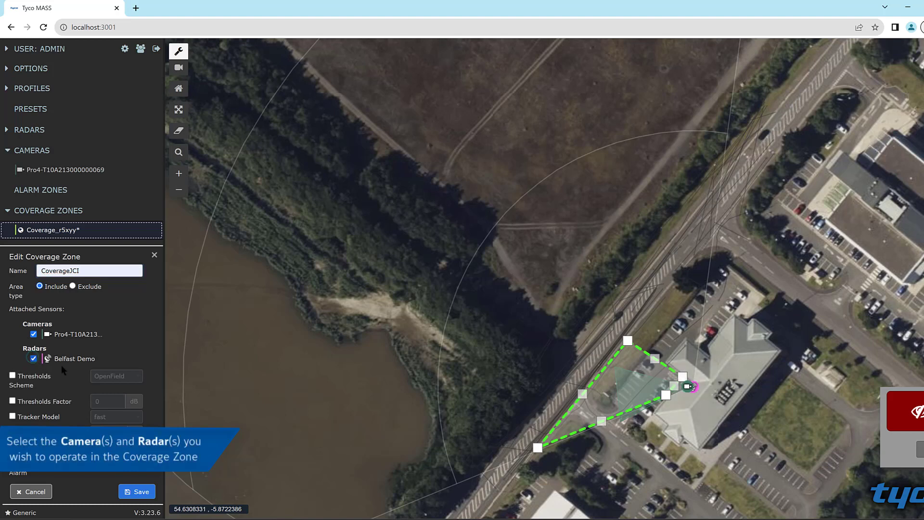
pyautogui.click(139, 491)
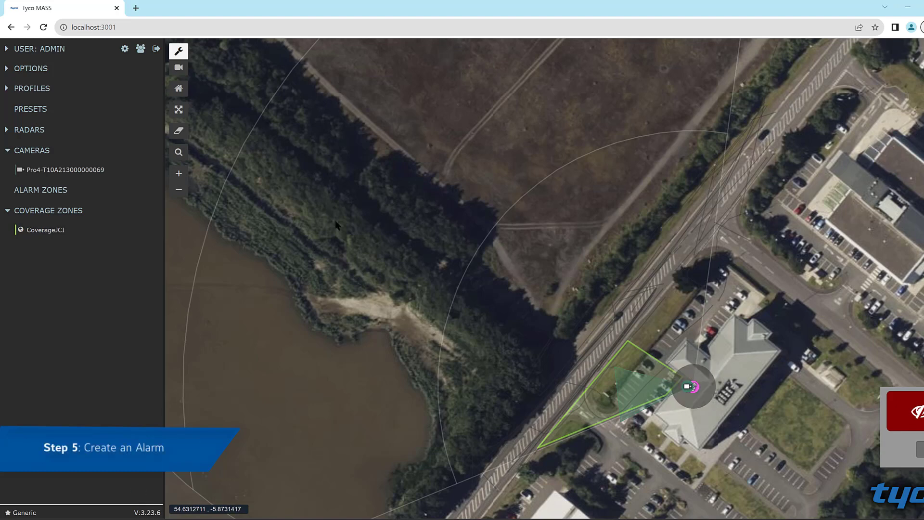
# Step: Add a five-point alarm zone around the car park beside the building, inside the coverage zone
pyautogui.moveTo(156, 189)
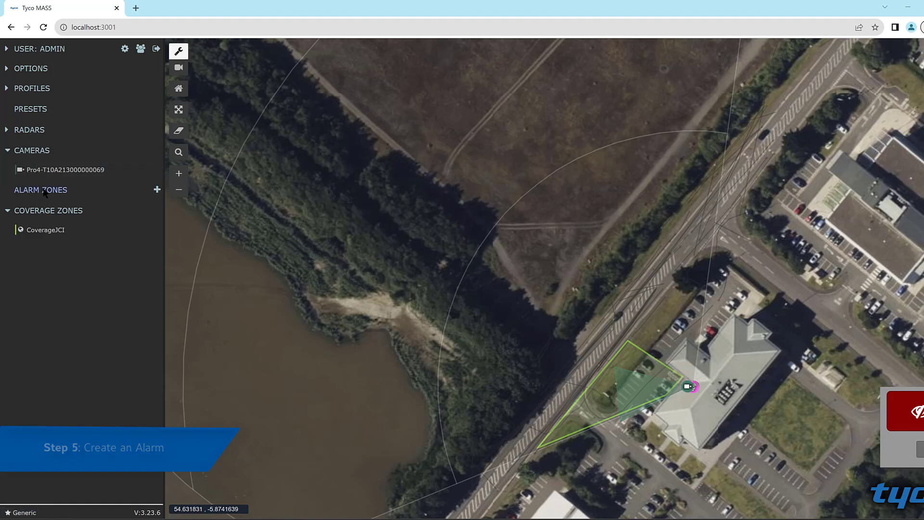
pyautogui.click(158, 190)
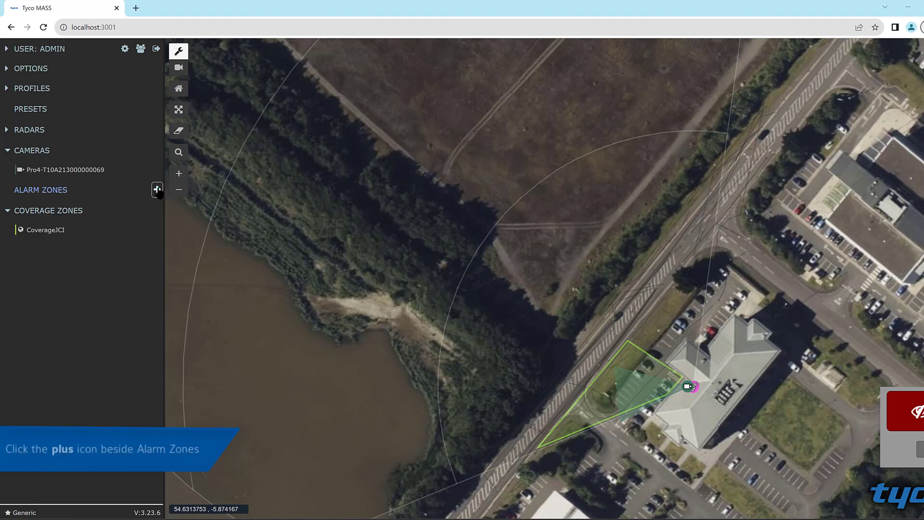
pyautogui.click(680, 376)
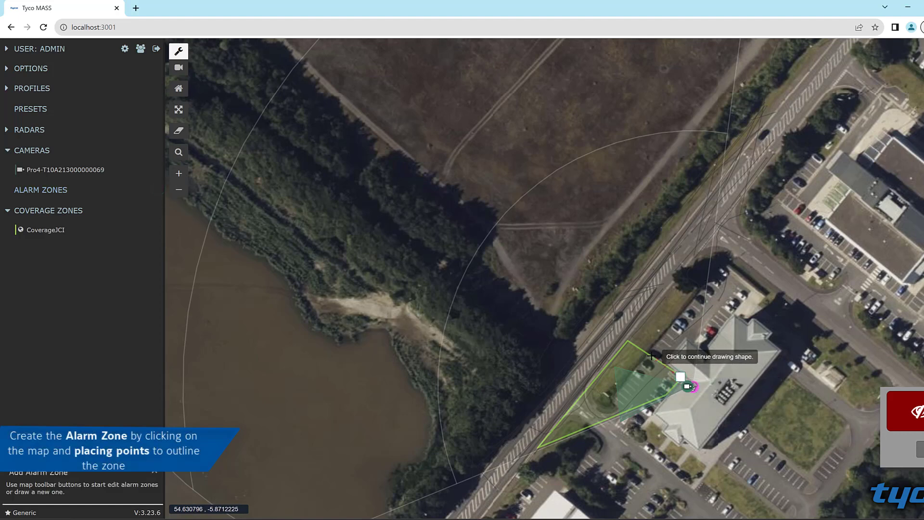
pyautogui.click(610, 397)
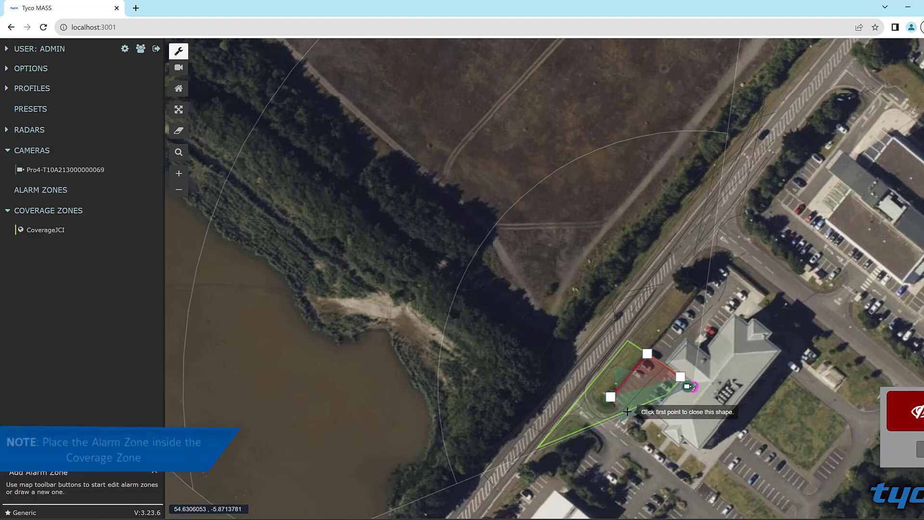
pyautogui.click(628, 412)
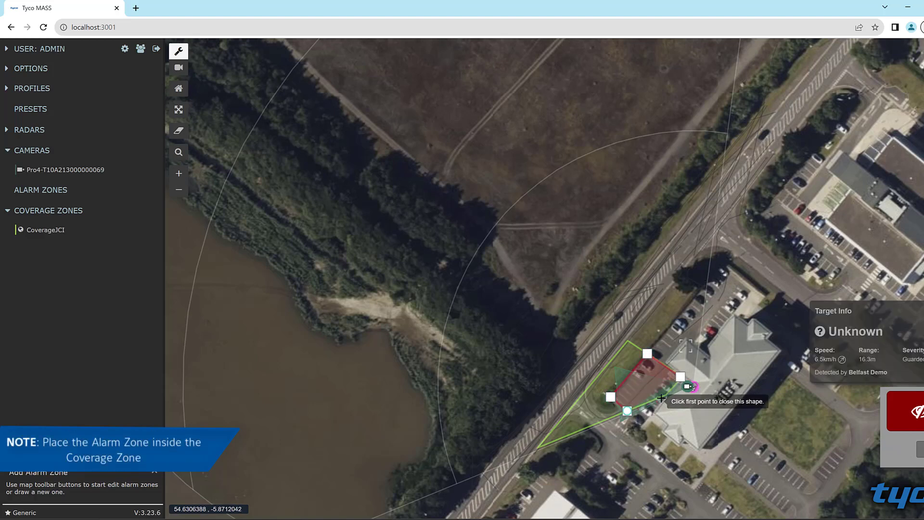
pyautogui.click(664, 396)
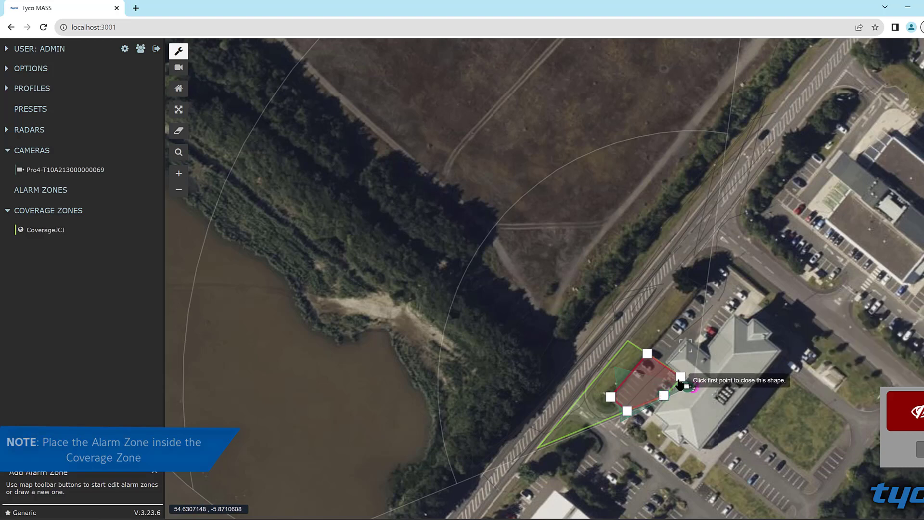
pyautogui.click(680, 377)
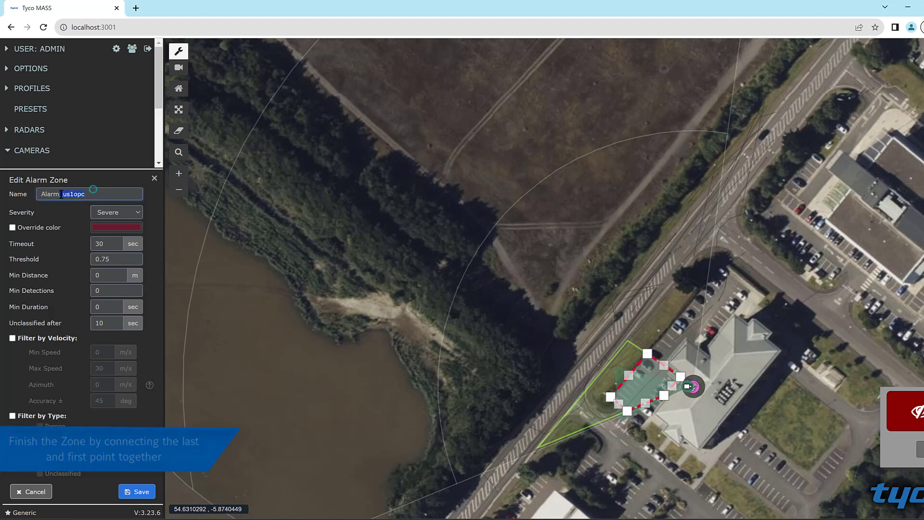
# Step: Name the alarm zone AlarmJCI and save it
pyautogui.moveTo(91, 194); pyautogui.dragTo(58, 194)
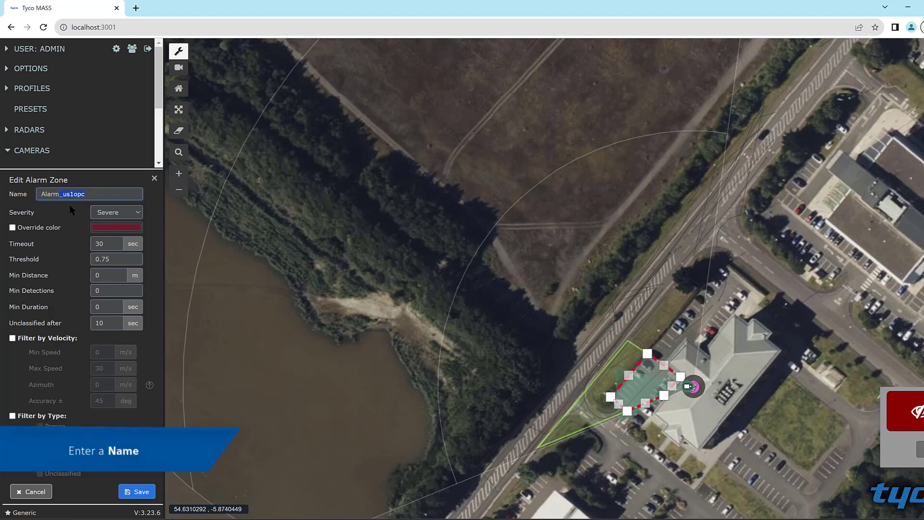
pyautogui.write('JCI')
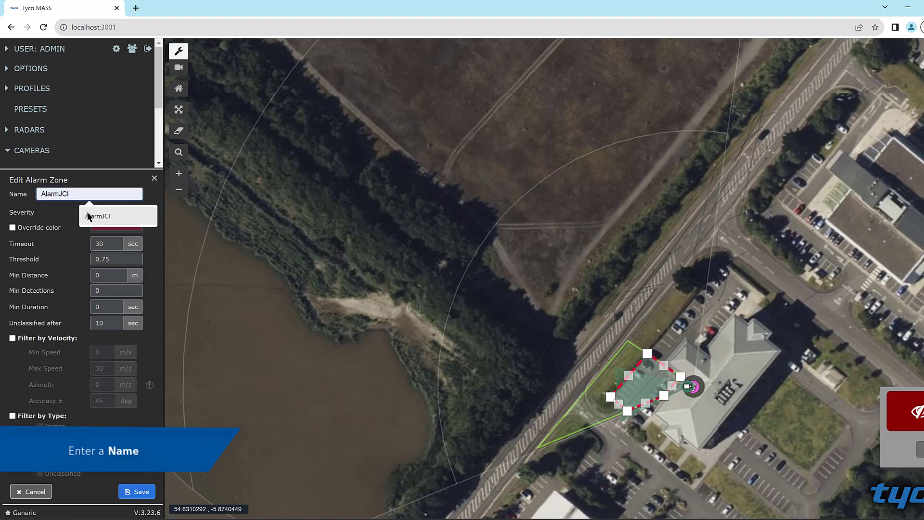
pyautogui.click(97, 217)
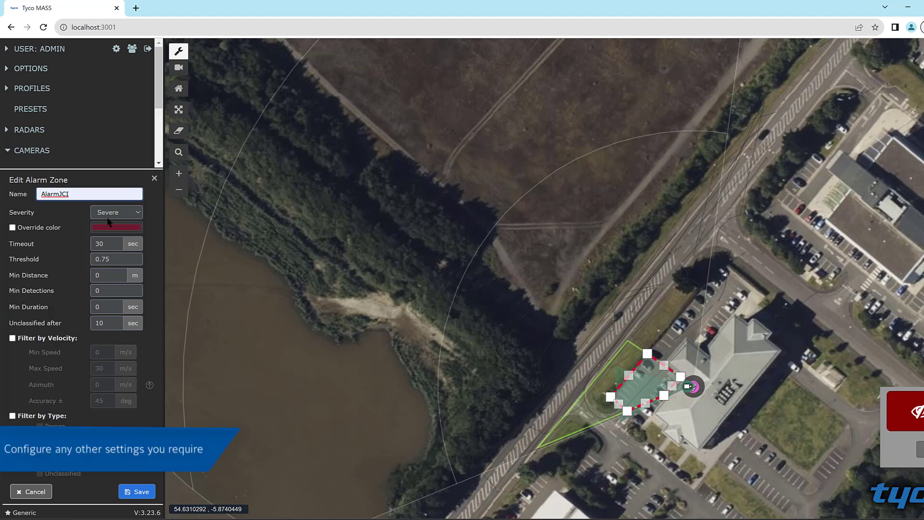
pyautogui.click(135, 486)
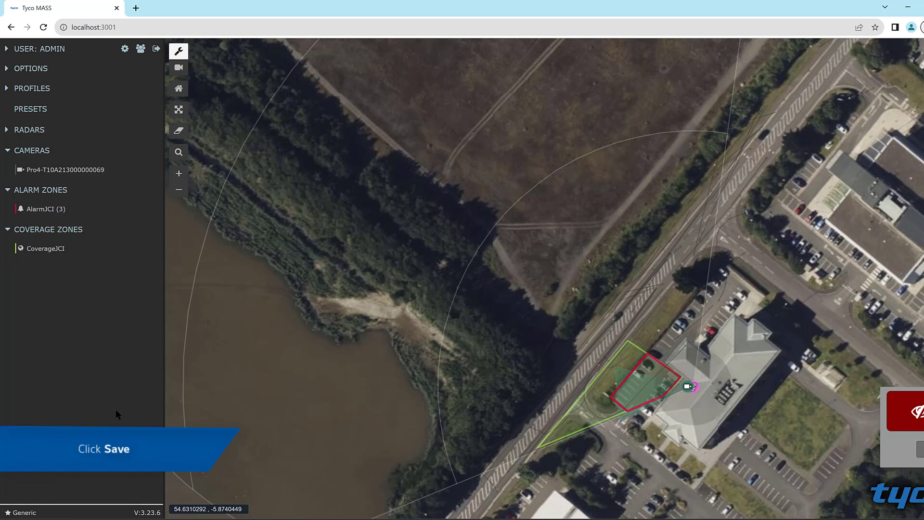